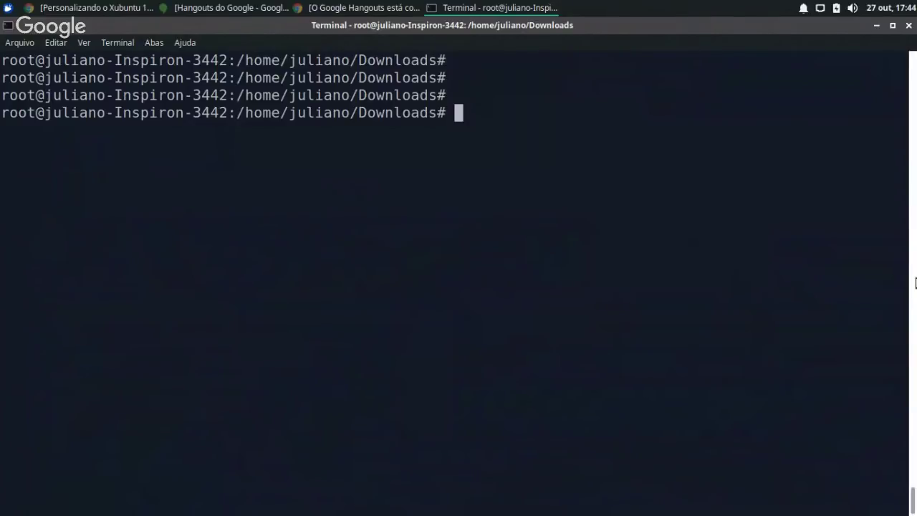
# Search the package repositories for plank with apt search
pyautogui.write('search ')
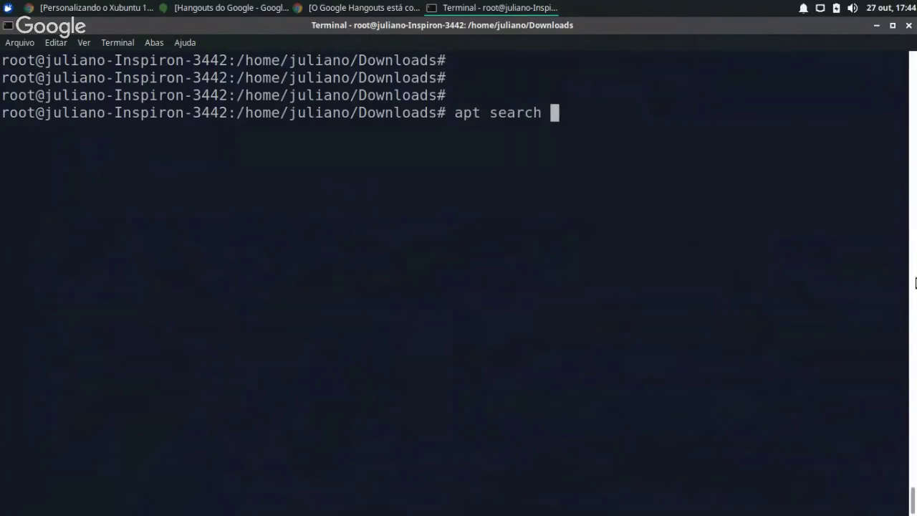
pyautogui.write('plank')
pyautogui.press('Return')
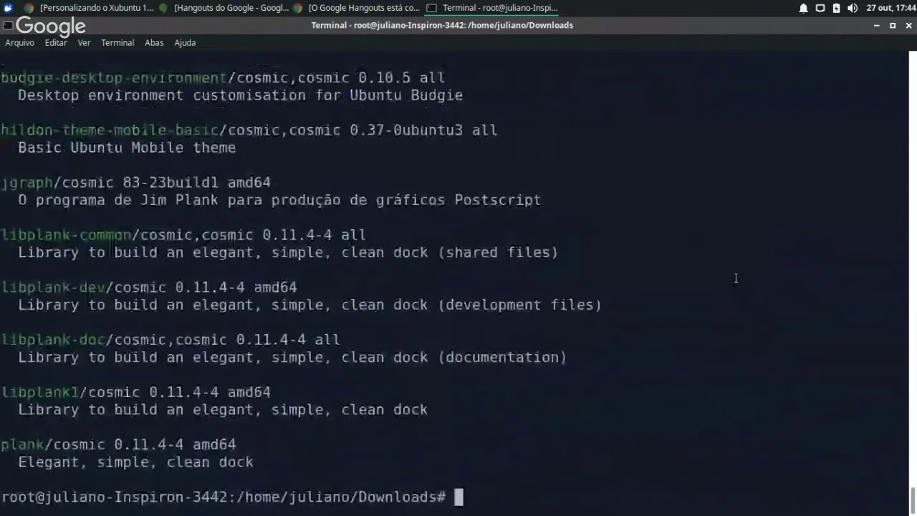
# Install the plank package with apt install and accept its additional dependencies
pyautogui.doubleClick(22, 444)
pyautogui.click(400, 469)
pyautogui.write('apt install plank')
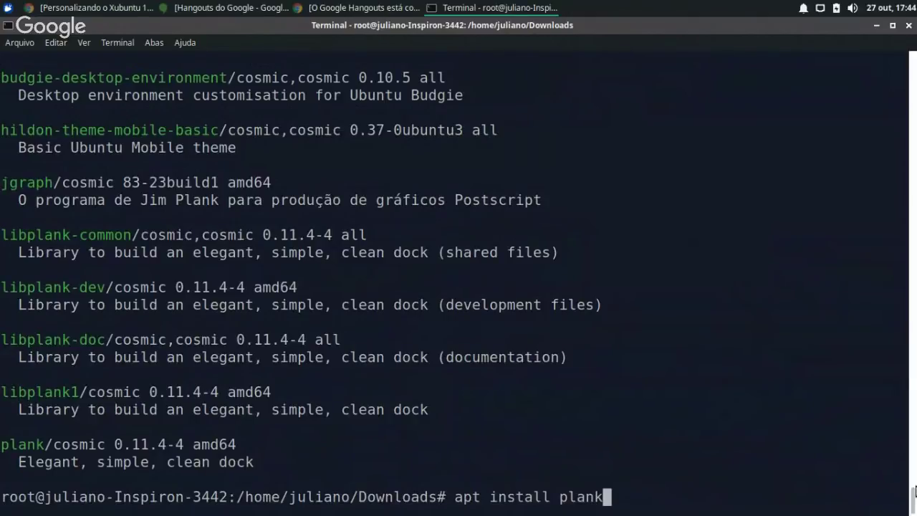
pyautogui.press('Return')
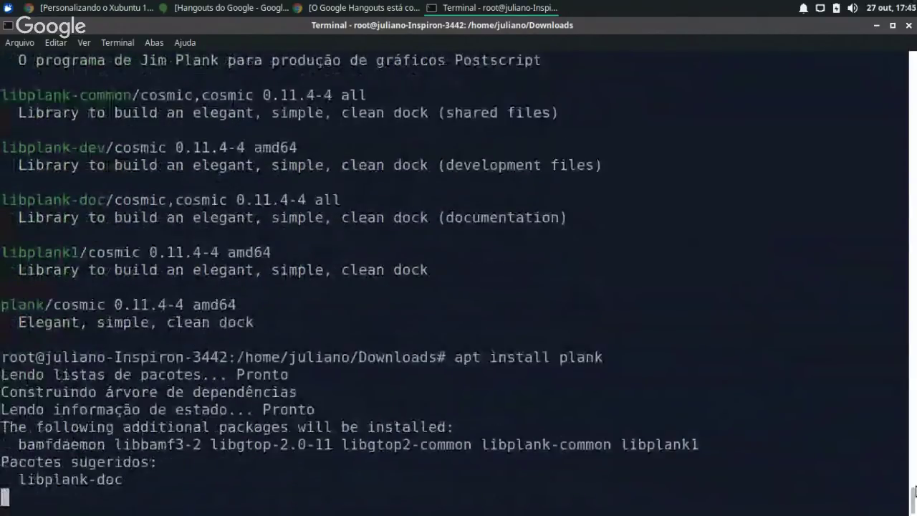
pyautogui.press('Return')
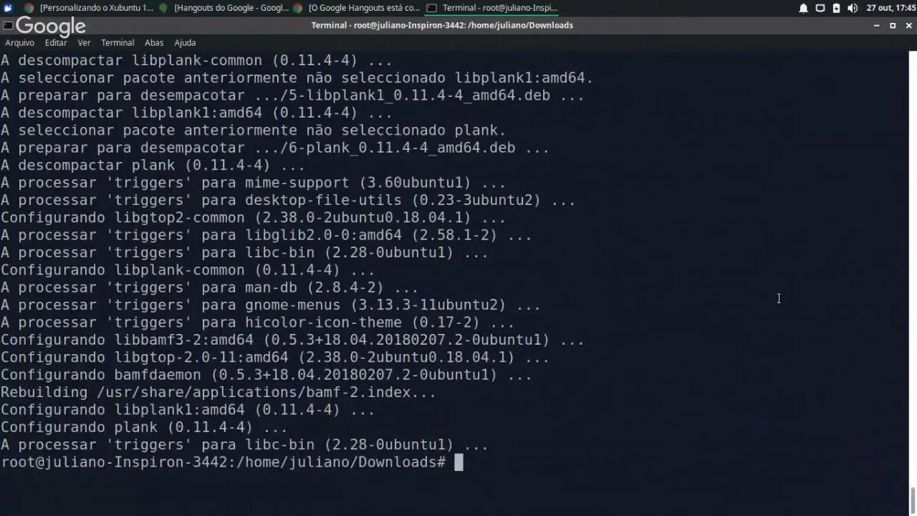
# Minimize the terminal window and launch Plank from the desktop's application launcher
pyautogui.click(876, 26)
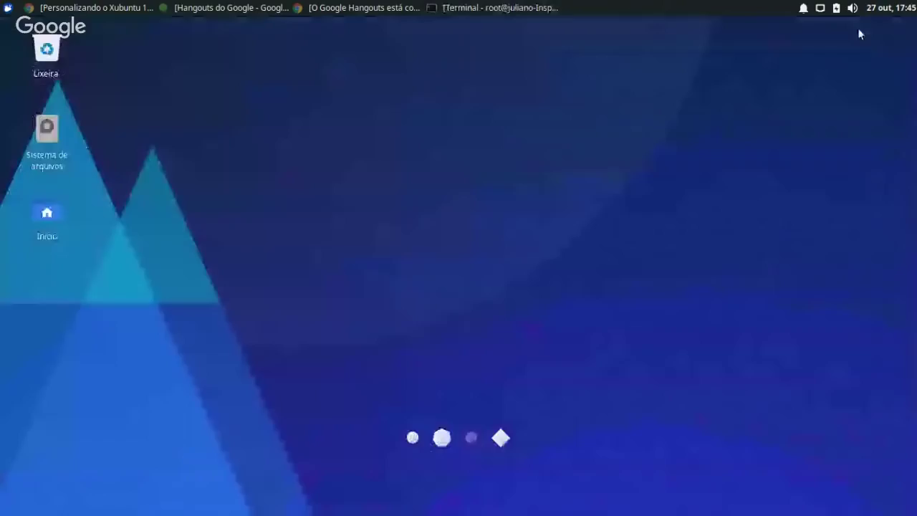
pyautogui.click(8, 8)
pyautogui.write('plank')
pyautogui.press('Return')
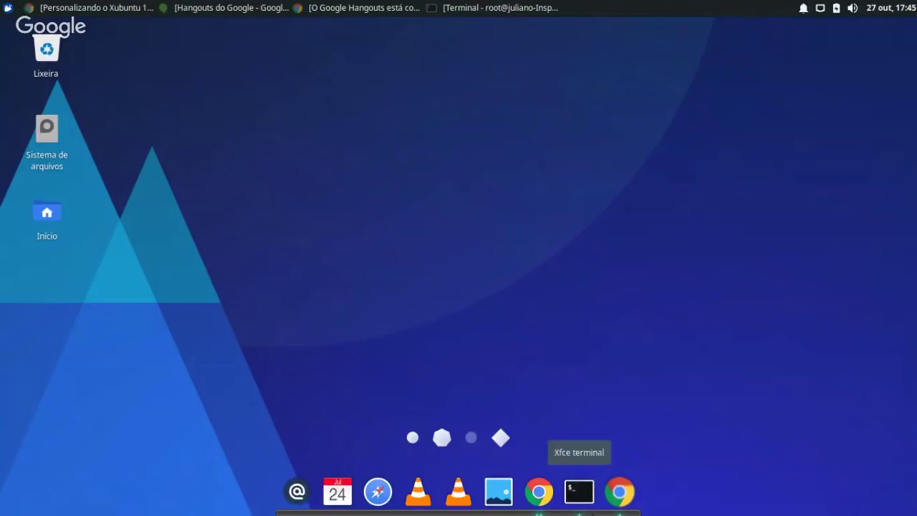
pyautogui.rightClick(353, 513)
pyautogui.rightClick(358, 513)
pyautogui.click(358, 514)
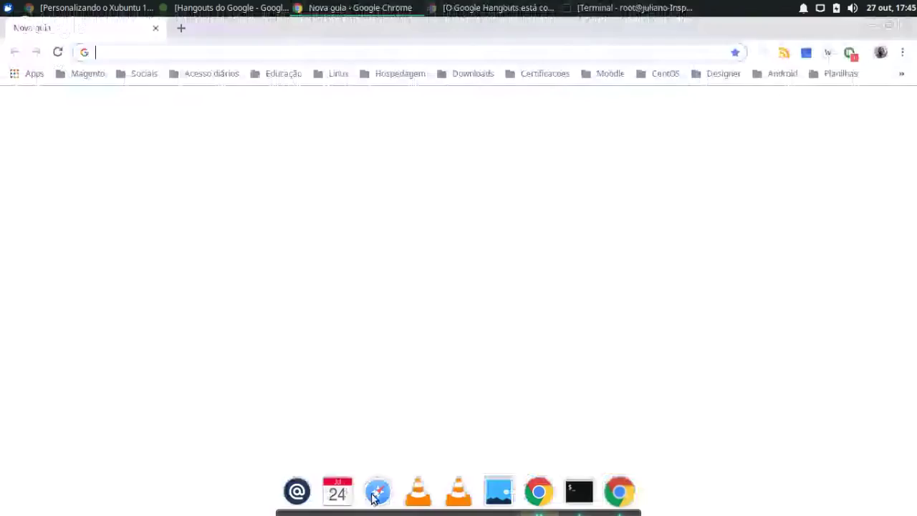
pyautogui.hotkey('ctrl', 'w')
pyautogui.rightClick(376, 495)
pyautogui.rightClick(405, 513)
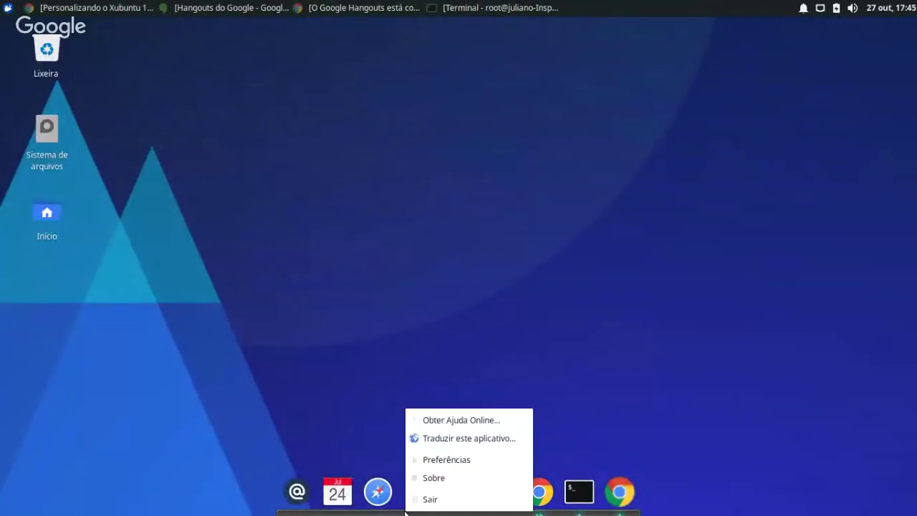
pyautogui.click(399, 515)
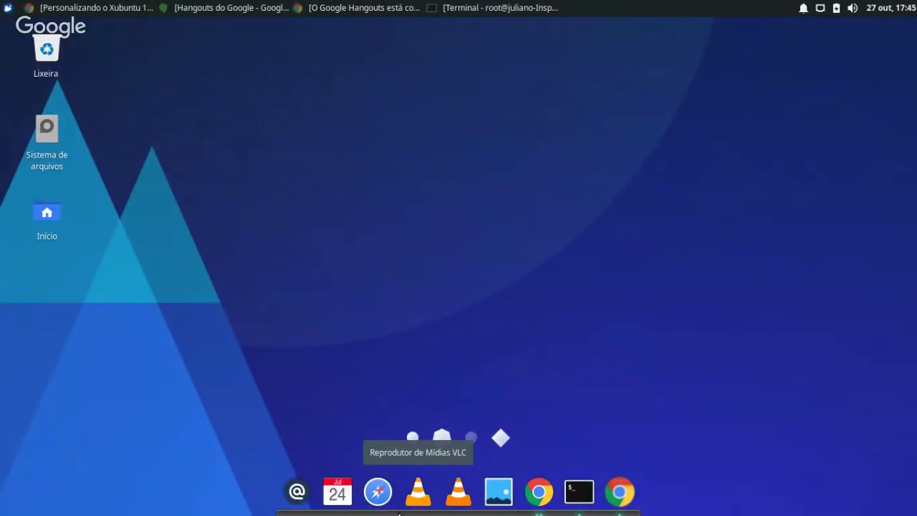
# Open the Plank dock's preferences and move the preferences window slightly up on the desktop
pyautogui.rightClick(399, 514)
pyautogui.click(423, 460)
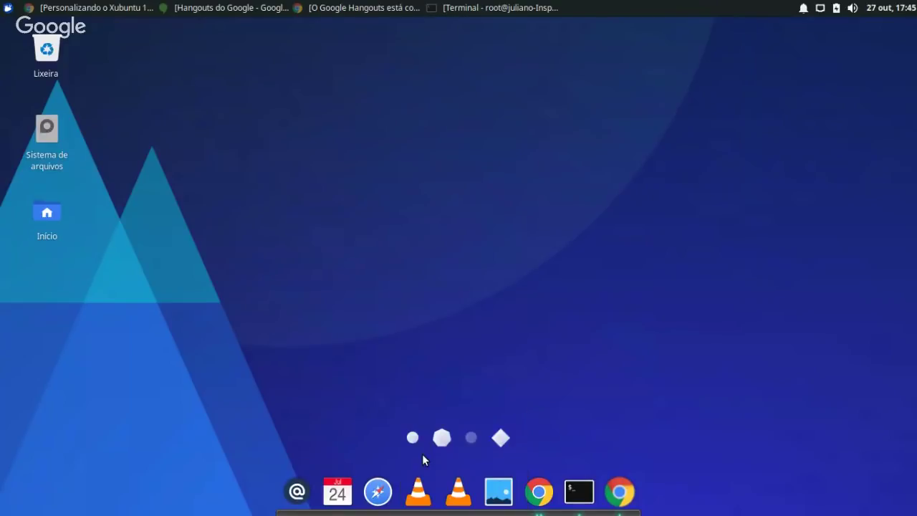
pyautogui.moveTo(620, 174); pyautogui.dragTo(638, 141)
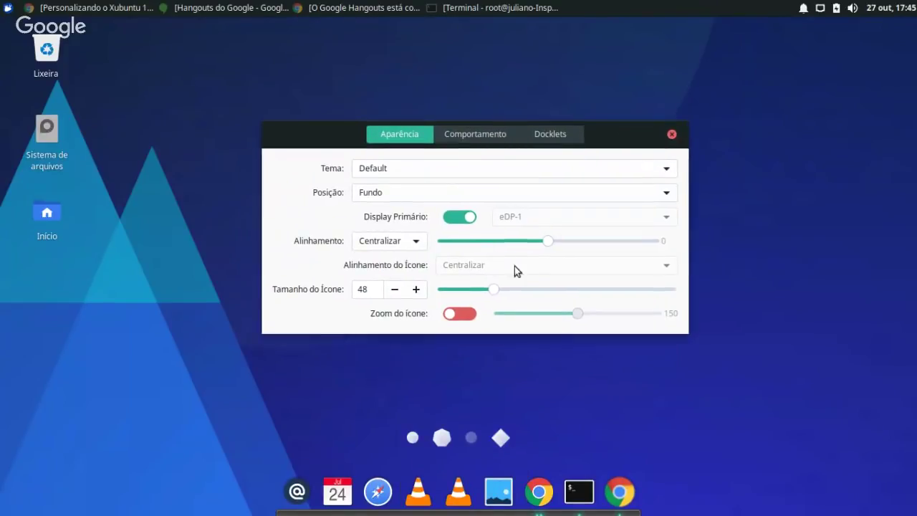
# Try the dock alignments Finalizar and Iniciar, restoring Centralizar, and leave the position at Fundo
pyautogui.click(410, 242)
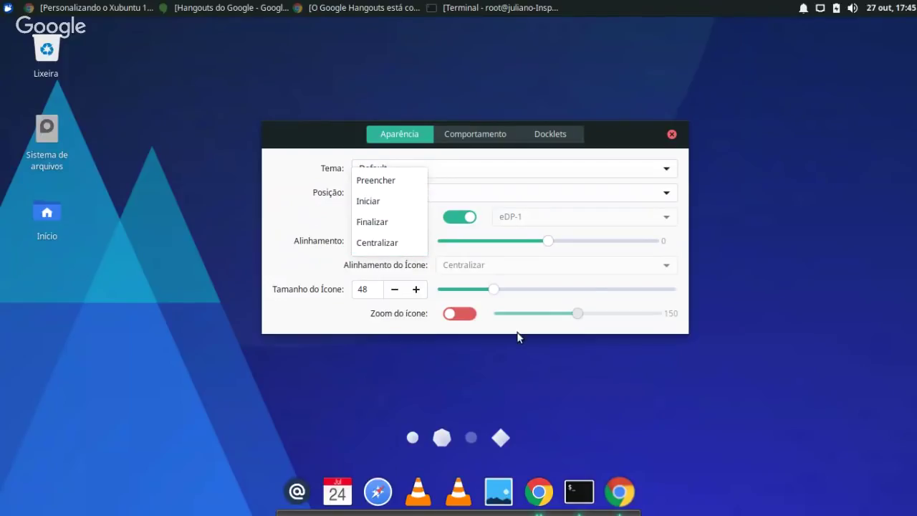
pyautogui.click(594, 268)
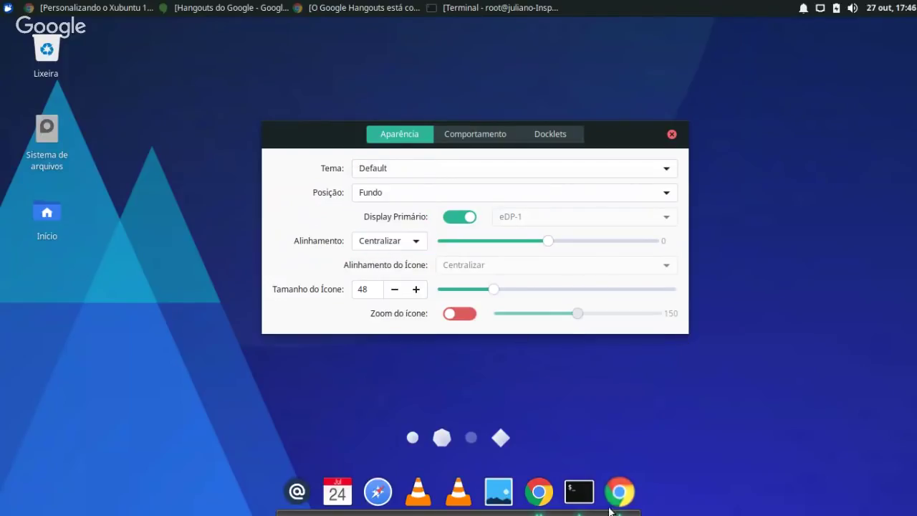
pyautogui.click(403, 244)
pyautogui.click(400, 224)
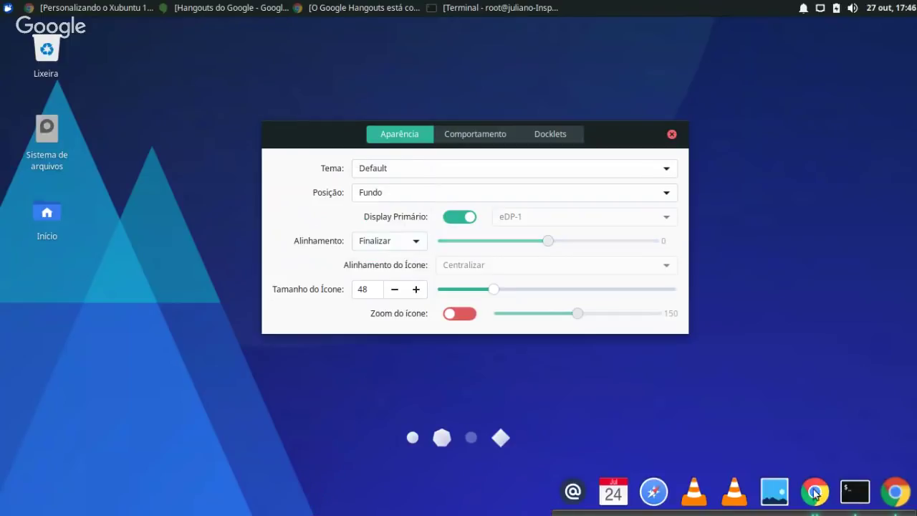
pyautogui.click(384, 243)
pyautogui.click(384, 233)
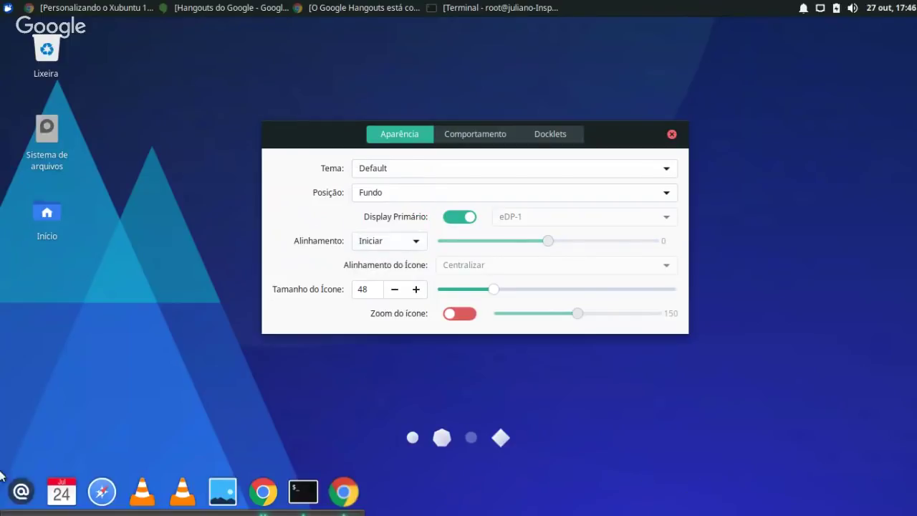
pyautogui.click(390, 240)
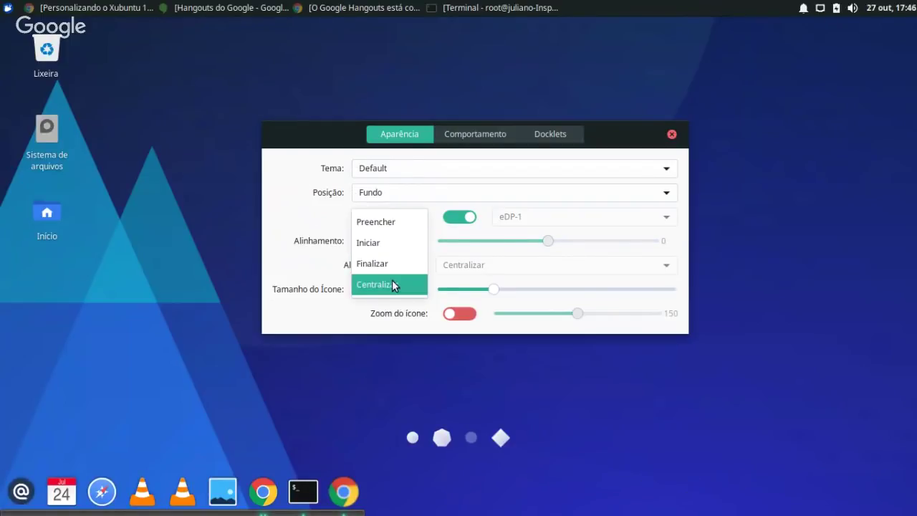
pyautogui.click(392, 279)
pyautogui.click(387, 194)
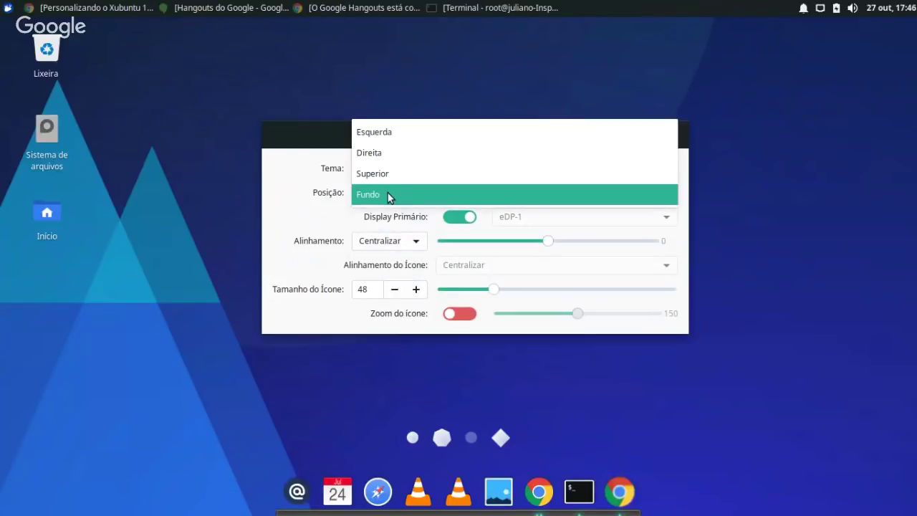
pyautogui.click(388, 193)
# Try the Gtk+, Matte and Transparent themes on the dock and return to Default
pyautogui.click(397, 165)
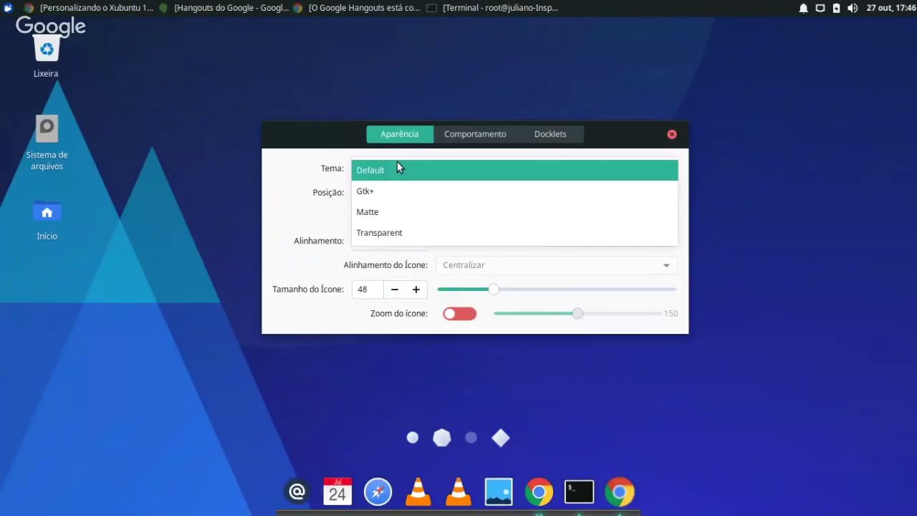
pyautogui.click(386, 190)
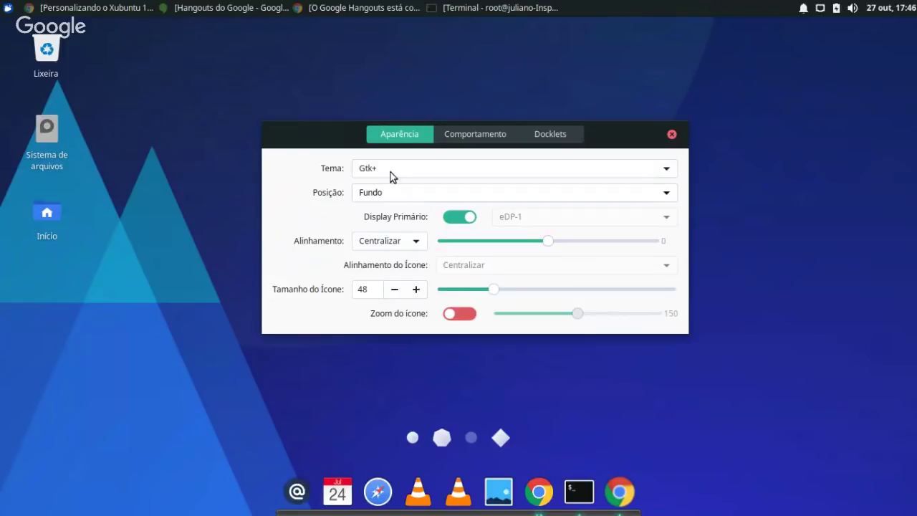
pyautogui.click(390, 172)
pyautogui.click(395, 193)
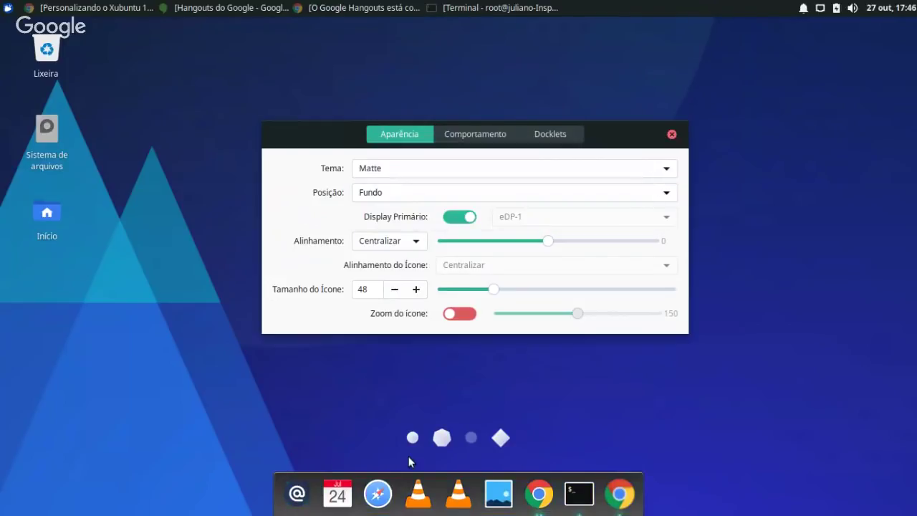
pyautogui.click(385, 168)
pyautogui.click(391, 189)
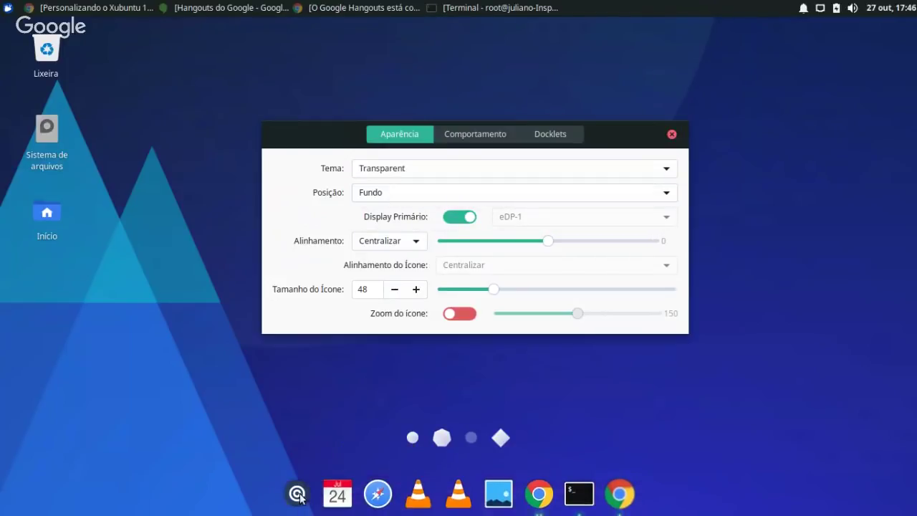
pyautogui.click(382, 168)
pyautogui.click(393, 109)
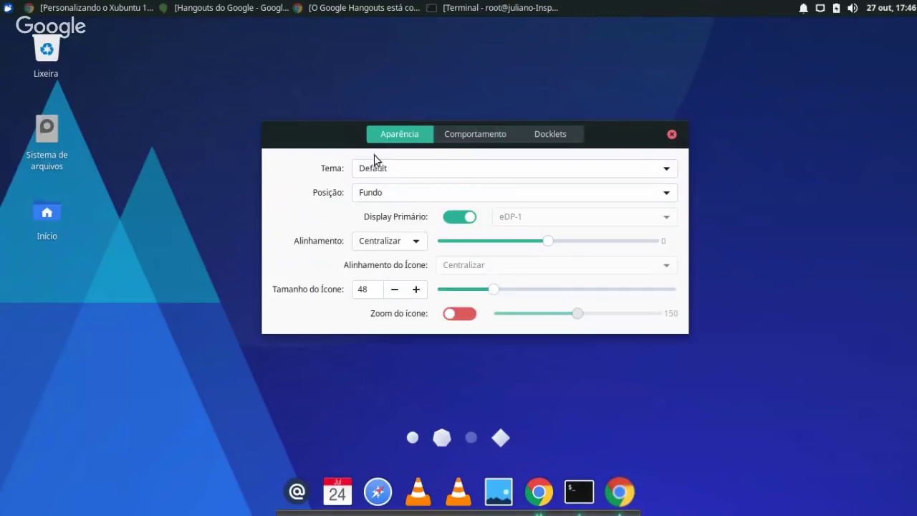
# Compare the dock themes Gtk+, Transparent and Matte once more and set the theme to Transparent
pyautogui.click(376, 171)
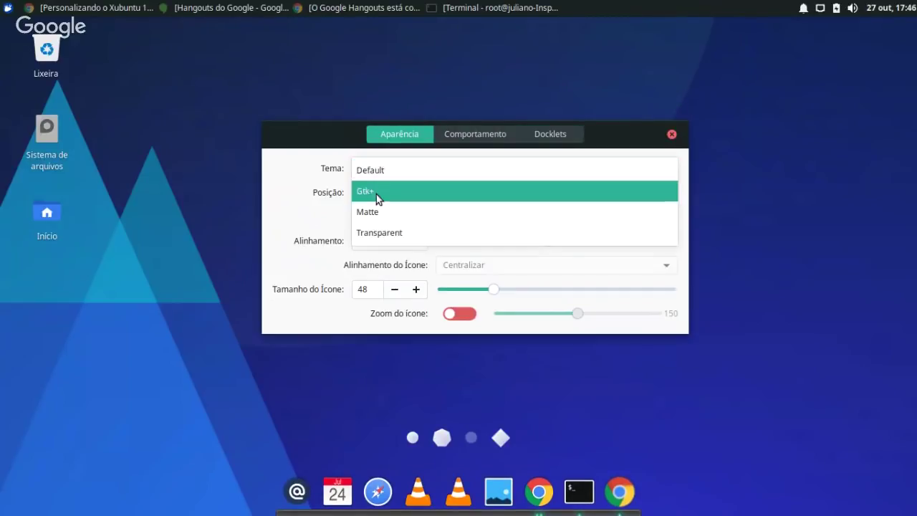
pyautogui.click(376, 191)
pyautogui.click(390, 166)
pyautogui.click(382, 208)
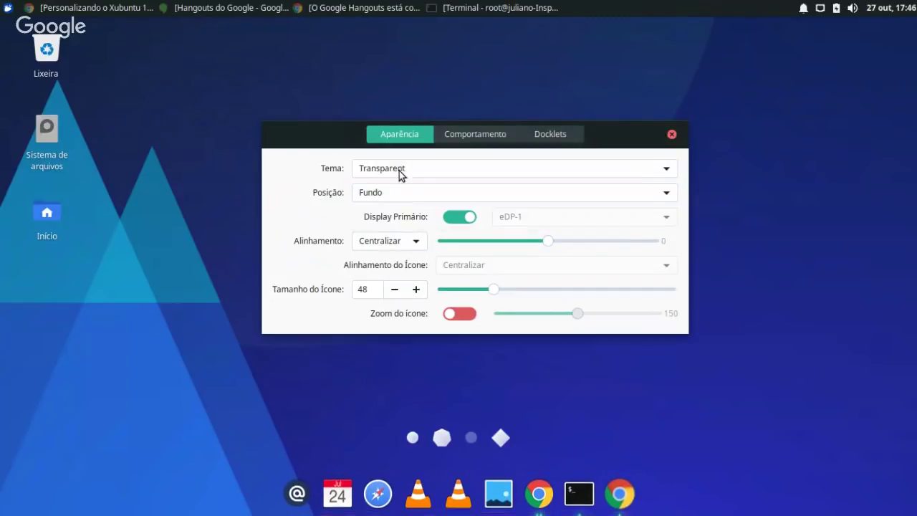
pyautogui.click(398, 174)
pyautogui.click(388, 152)
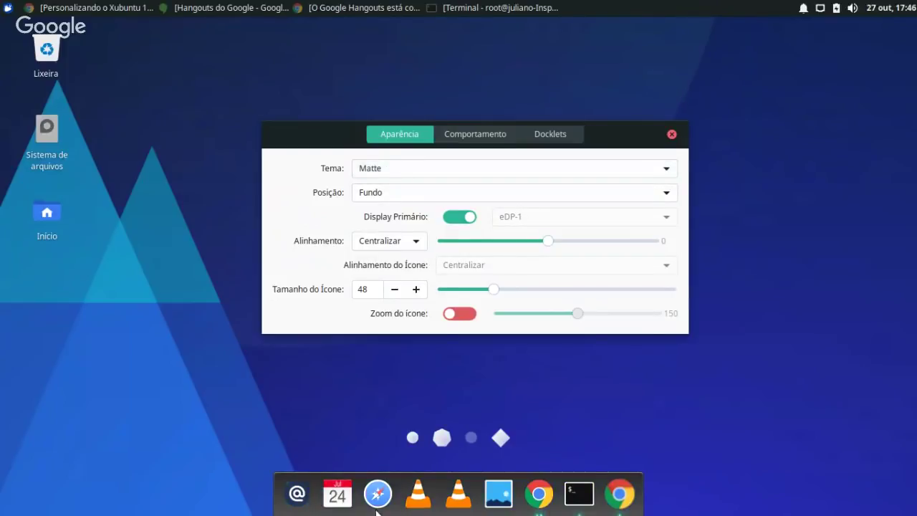
pyautogui.click(387, 169)
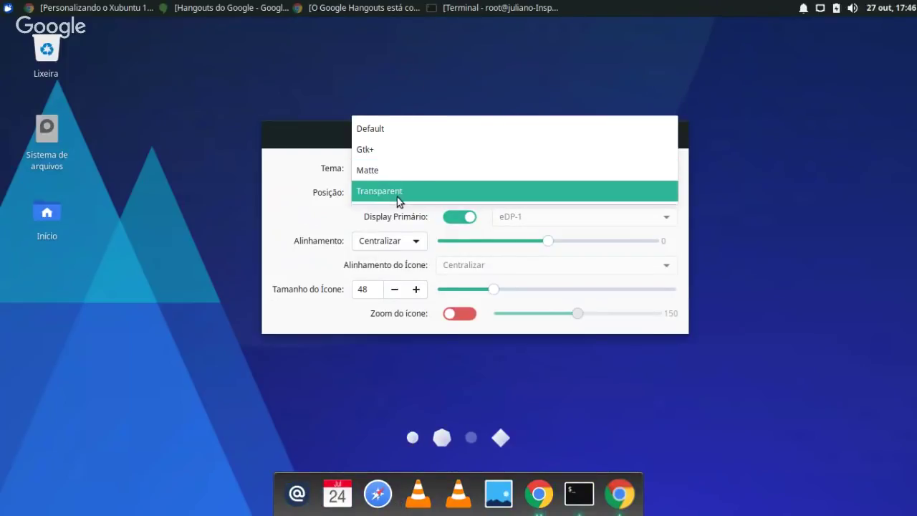
pyautogui.click(397, 192)
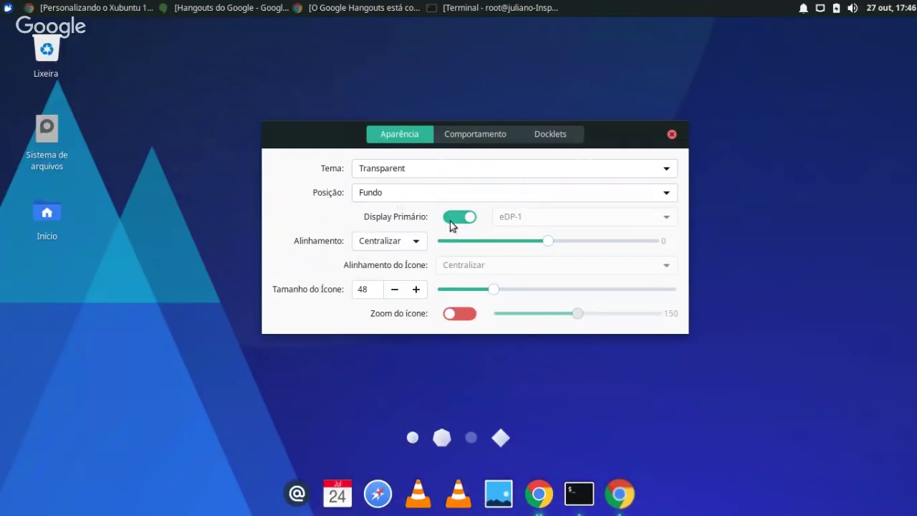
# Set the dock's icon size to 40 and enable icon zoom at 133
pyautogui.click(395, 290)
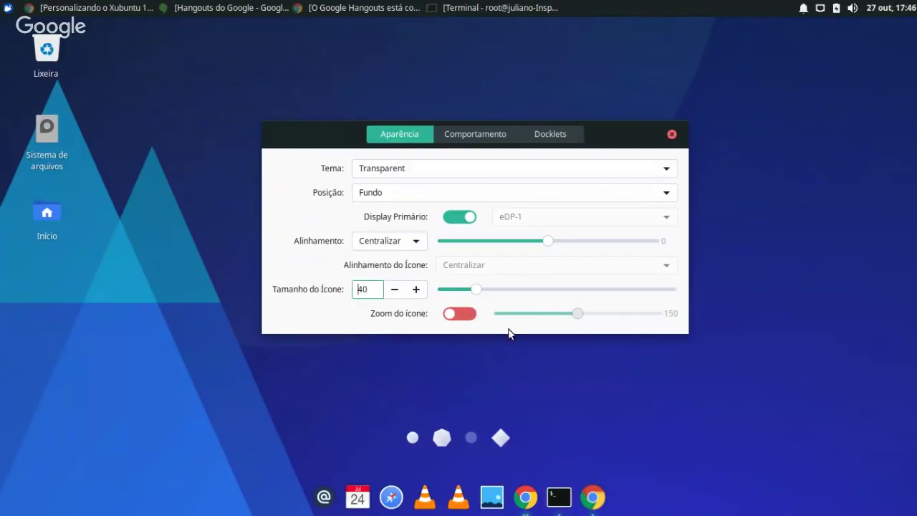
pyautogui.click(466, 320)
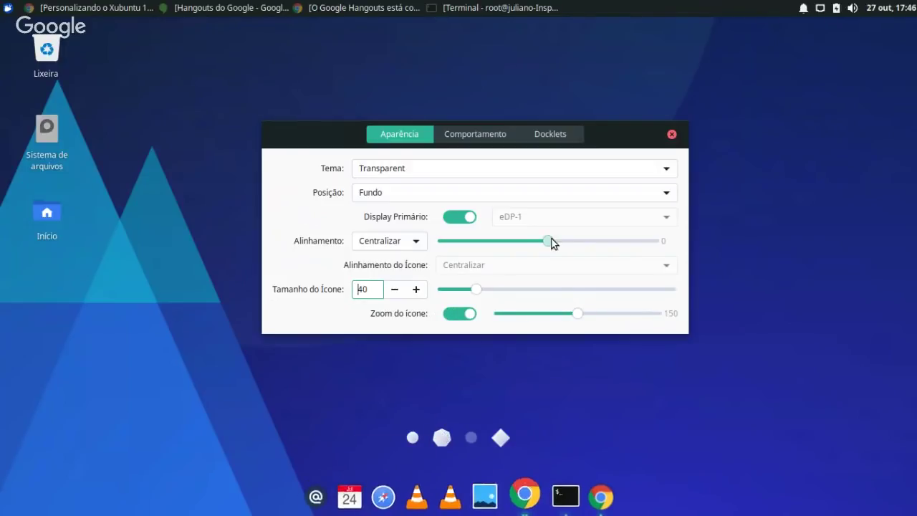
pyautogui.moveTo(577, 318); pyautogui.dragTo(550, 318)
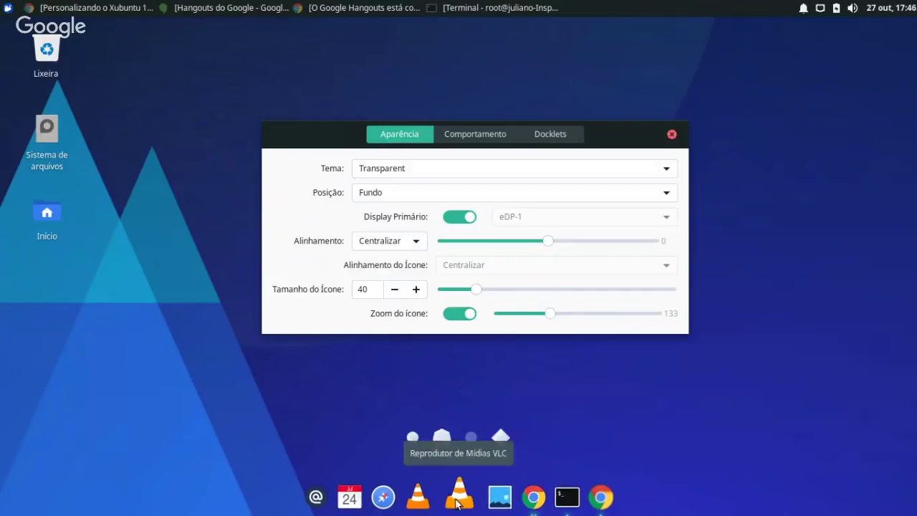
# Review the dock's hiding modes, keep Ocultação inteligente, and restore the terminal window to test the hiding
pyautogui.click(460, 137)
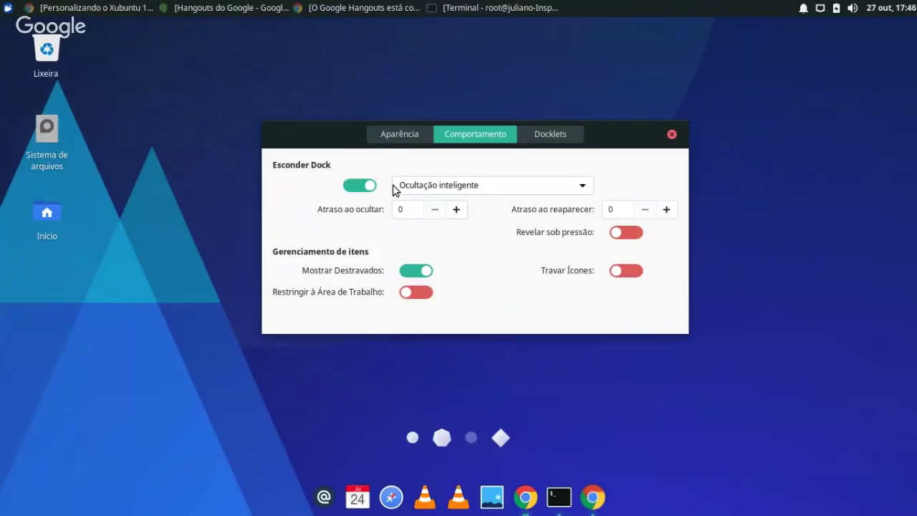
pyautogui.click(430, 192)
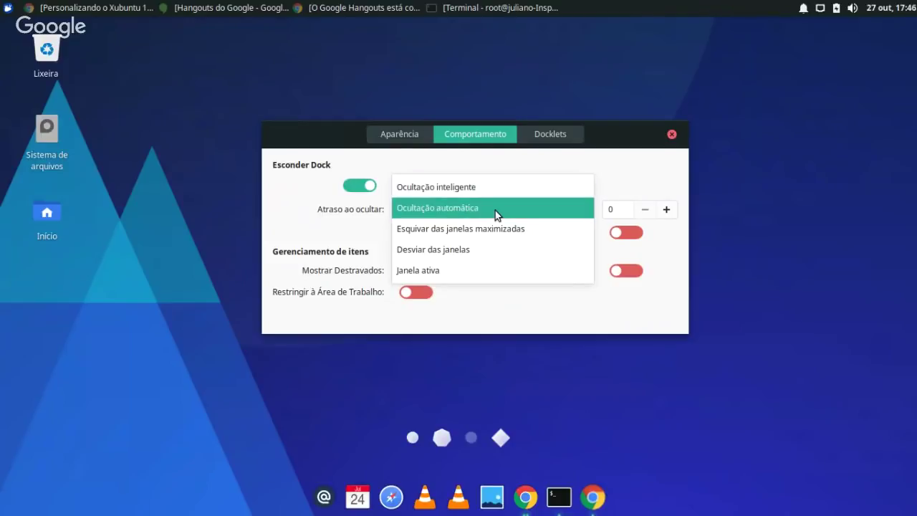
pyautogui.click(475, 185)
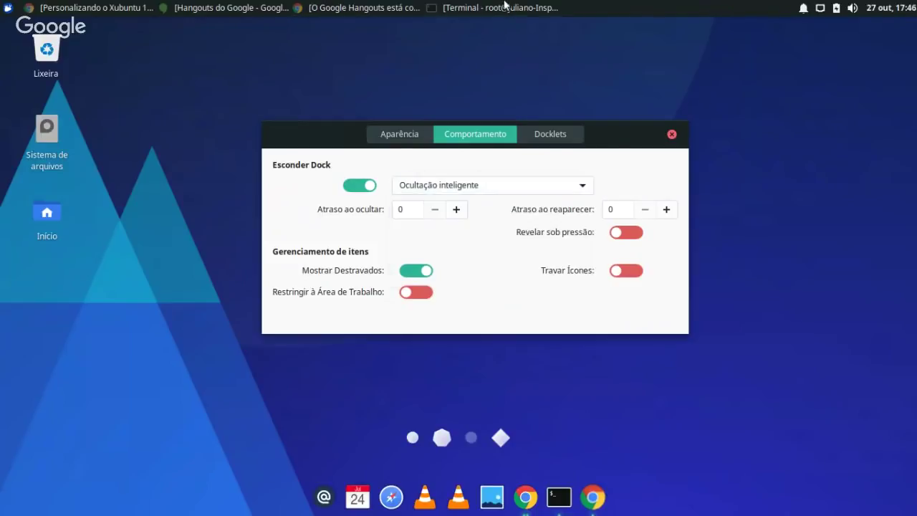
pyautogui.click(486, 11)
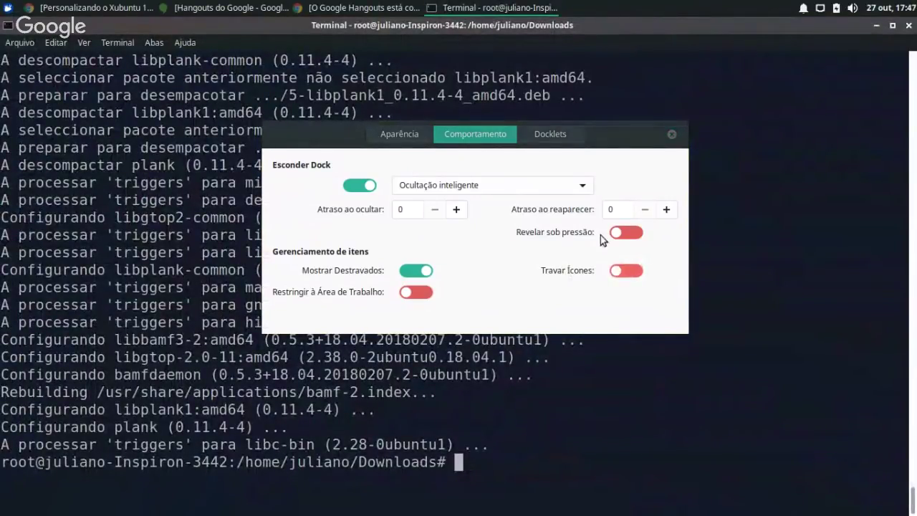
# Minimize the terminal and look through the dock's docklets, appearance and behaviour preferences, closing the preferences when done
pyautogui.click(878, 29)
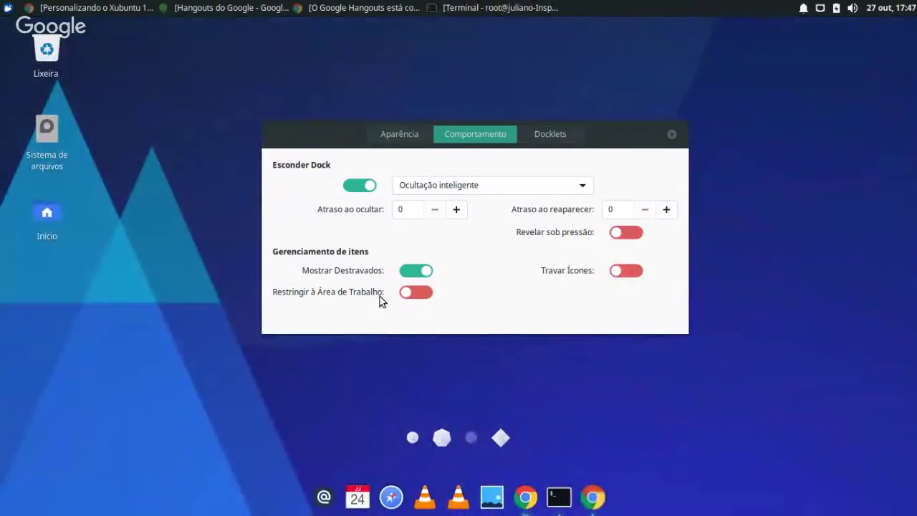
pyautogui.click(559, 136)
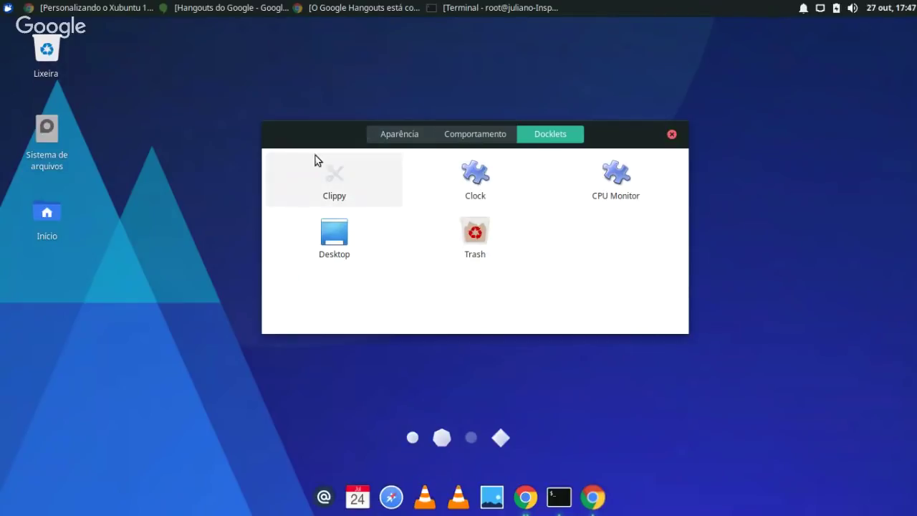
pyautogui.click(391, 136)
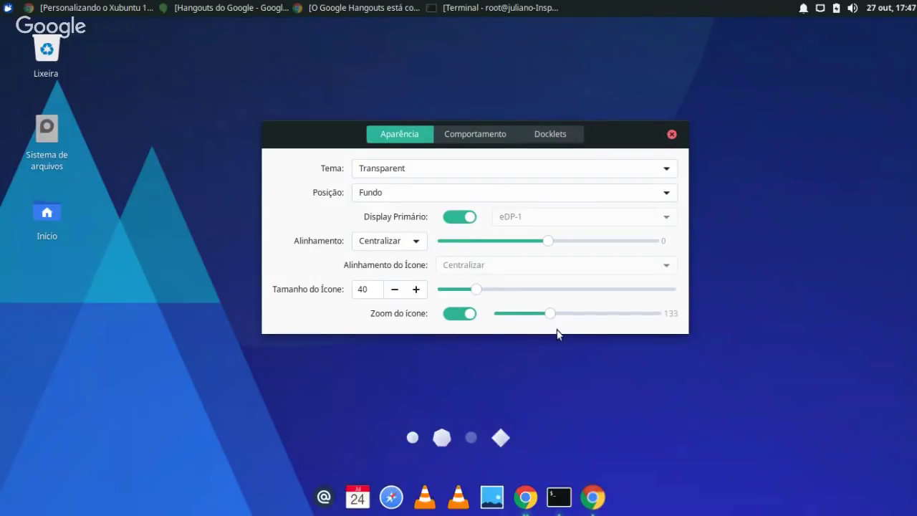
pyautogui.click(671, 136)
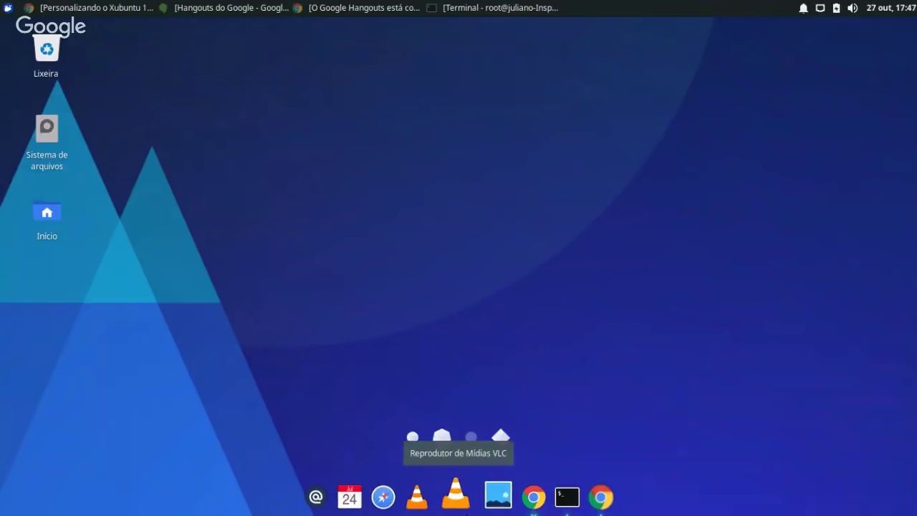
pyautogui.rightClick(440, 509)
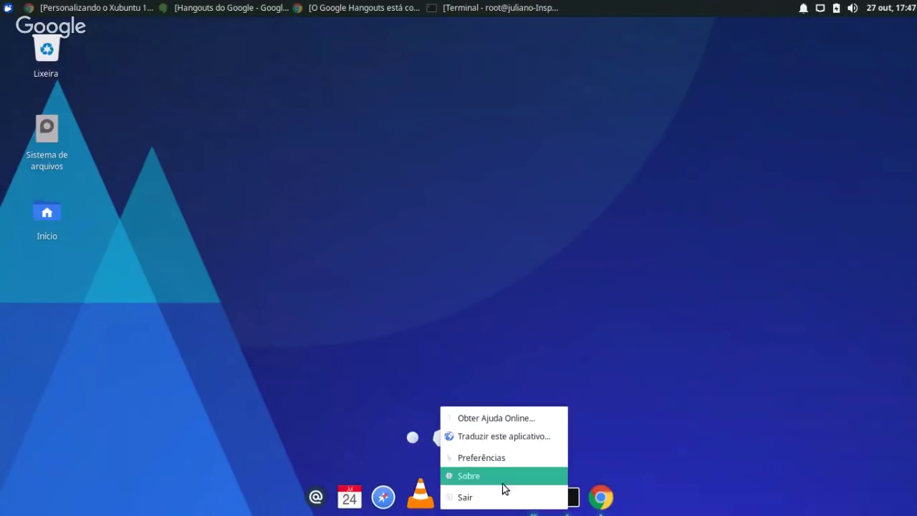
pyautogui.click(513, 459)
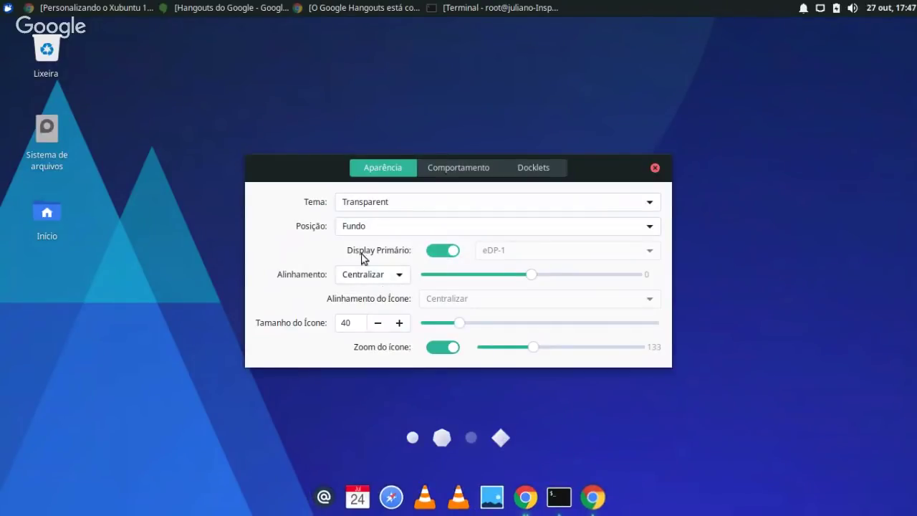
pyautogui.click(455, 170)
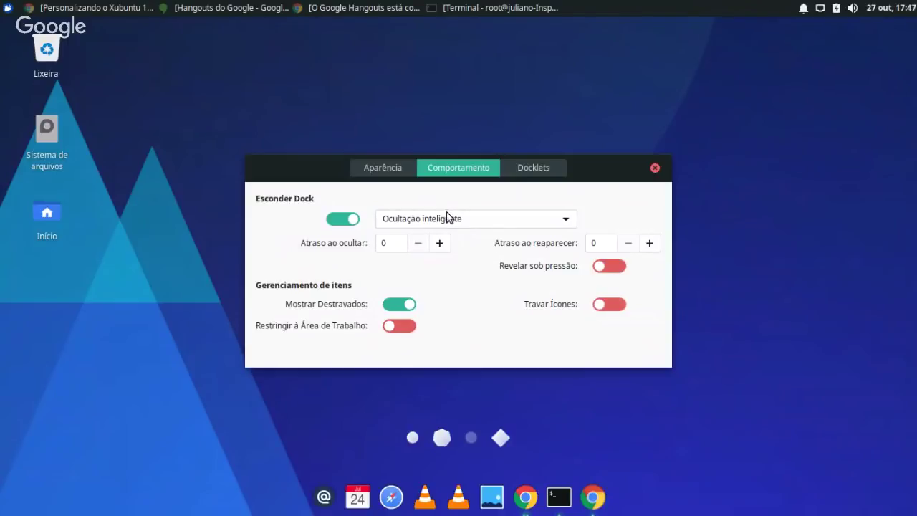
pyautogui.click(528, 167)
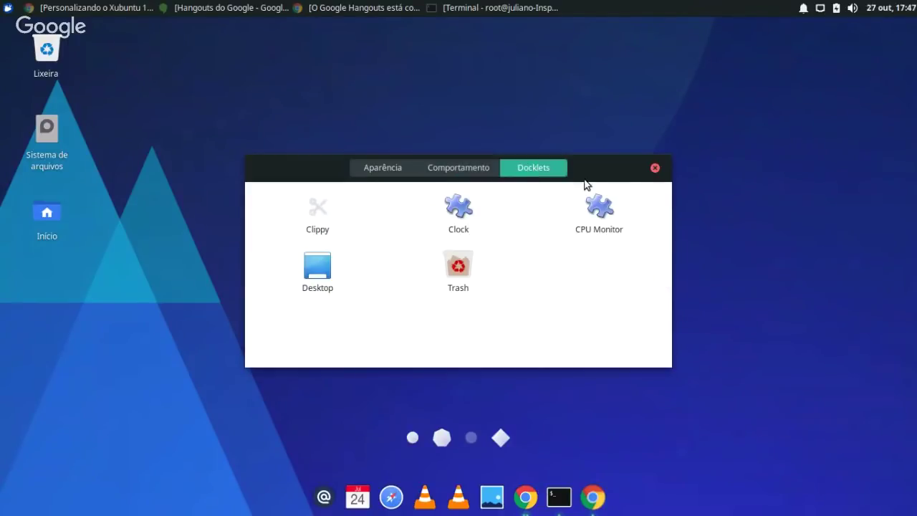
pyautogui.click(654, 167)
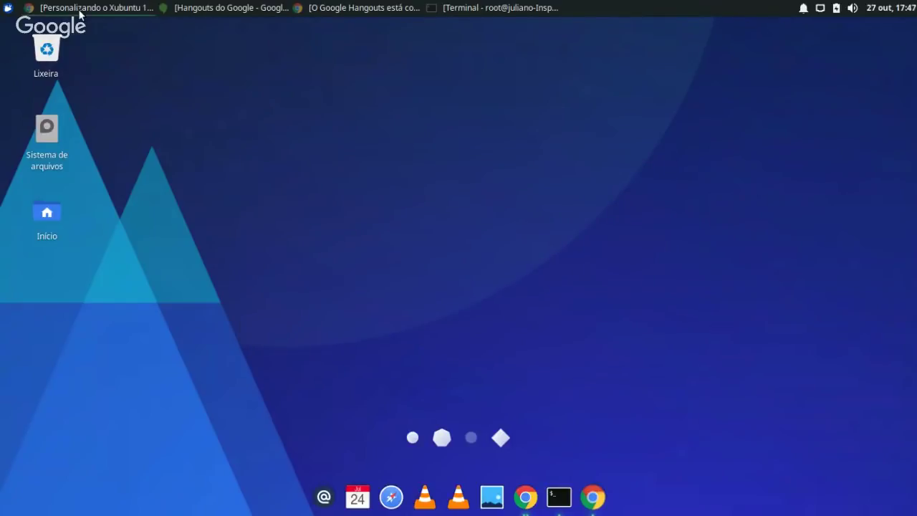
# Switch to the Chrome window to check the YouTube live chat and return to the desktop
pyautogui.click(80, 9)
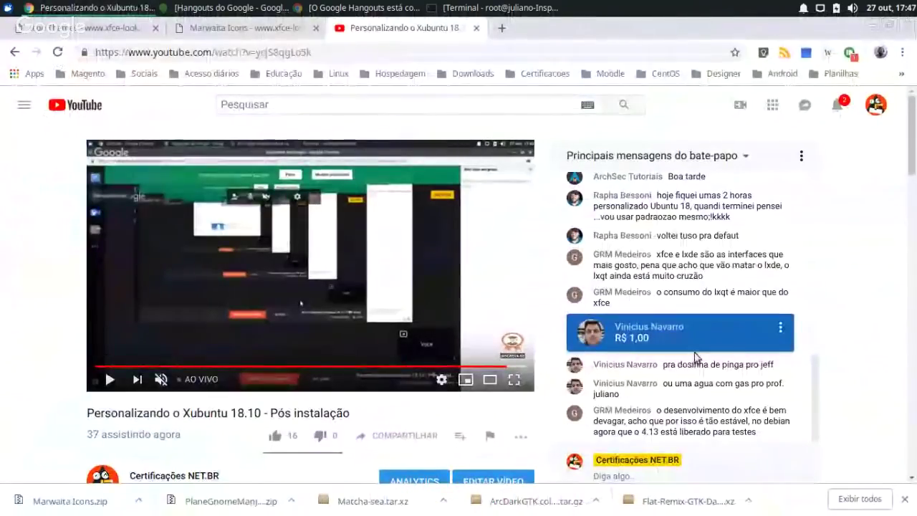
pyautogui.click(873, 26)
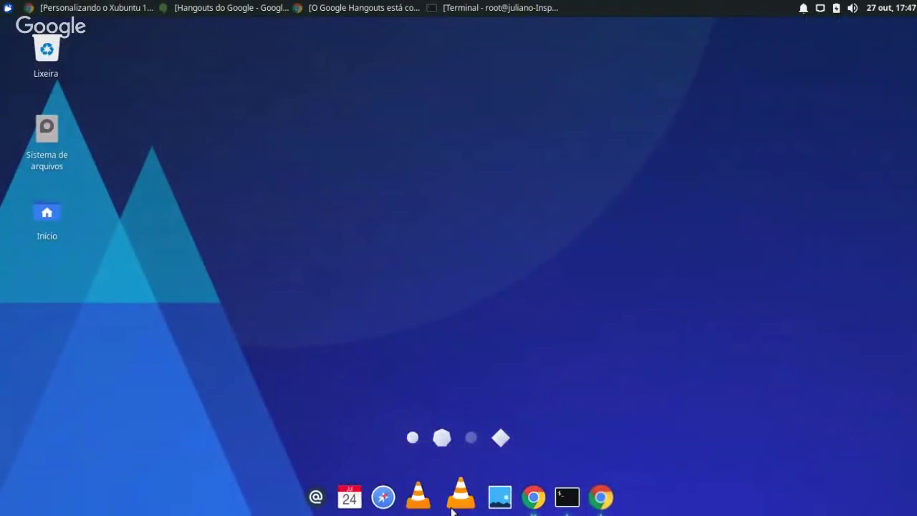
# Remove the duplicate VLC icon and the calendar icon from the dock
pyautogui.moveTo(467, 497); pyautogui.dragTo(449, 402)
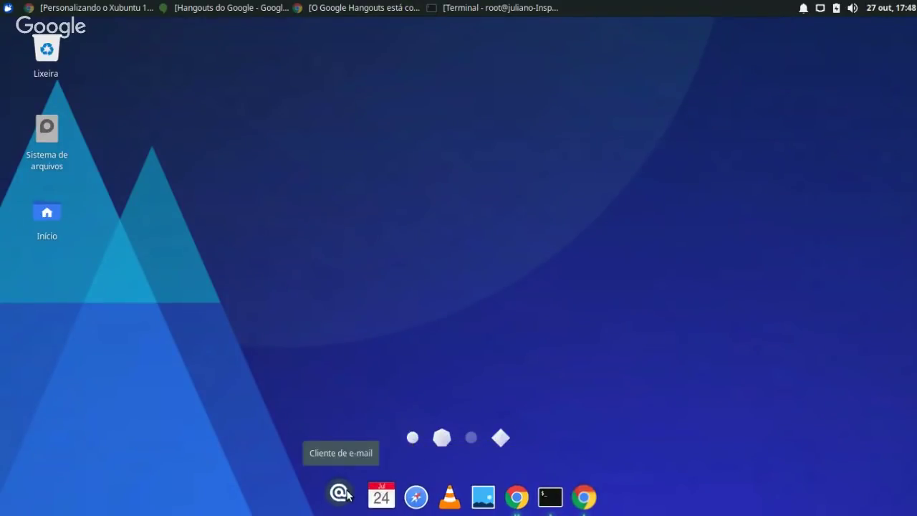
pyautogui.moveTo(376, 494); pyautogui.dragTo(365, 406)
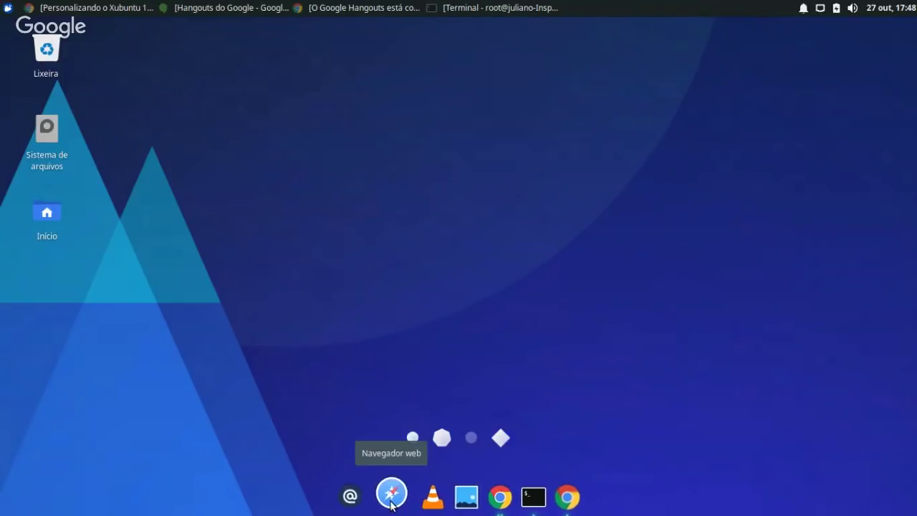
# Find OBS in the applications menu and add its launcher to the dock beside the web browser
pyautogui.click(9, 9)
pyautogui.write('obs')
pyautogui.moveTo(17, 49); pyautogui.dragTo(408, 495)
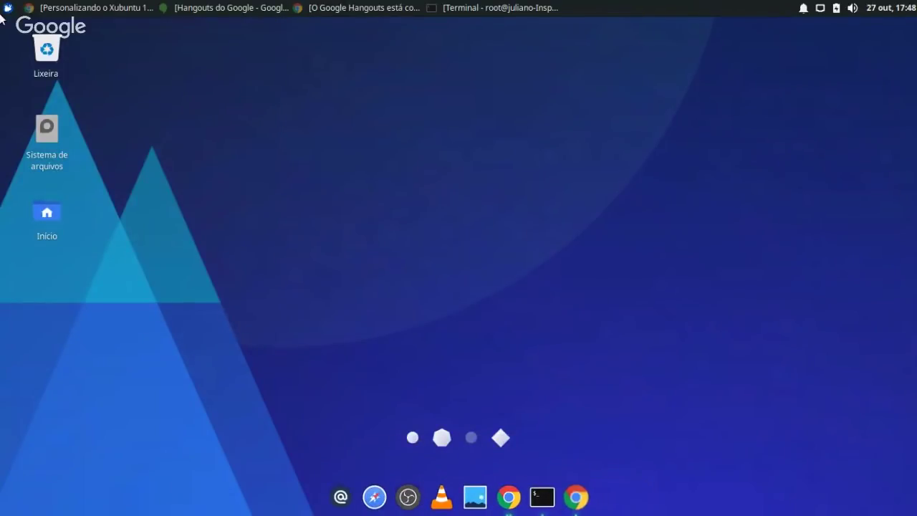
pyautogui.click(7, 8)
pyautogui.write('kden')
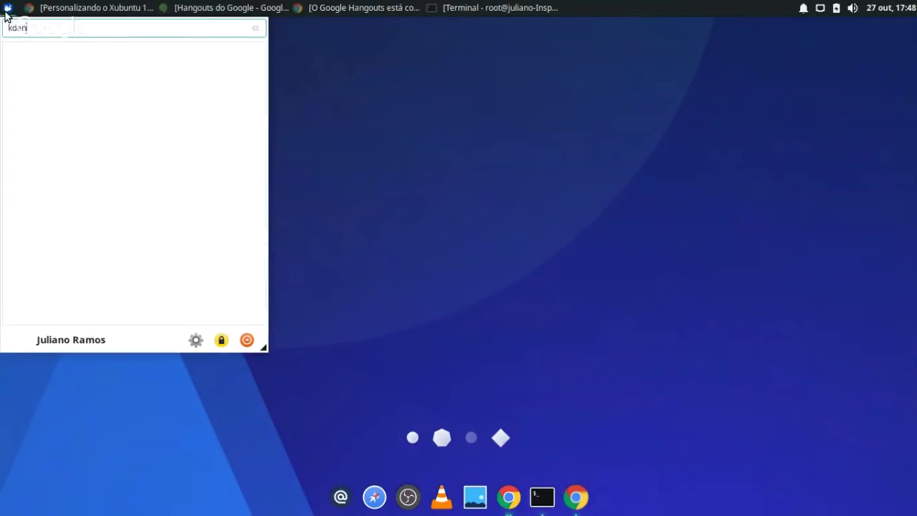
pyautogui.press('BackSpace')
pyautogui.press('BackSpace')
pyautogui.press('BackSpace')
pyautogui.click(7, 10)
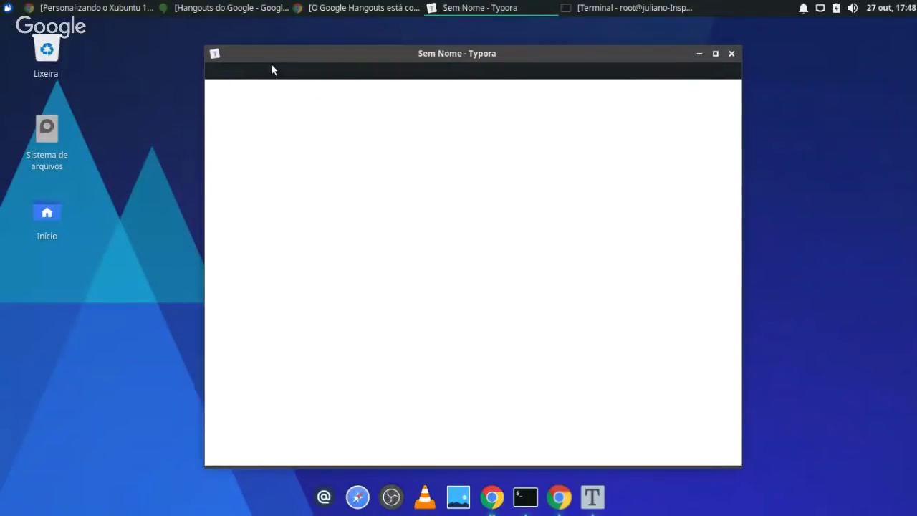
pyautogui.click(731, 54)
# Find Typora in the applications menu and add its launcher to the dock between OBS and VLC
pyautogui.click(14, 9)
pyautogui.write('ty')
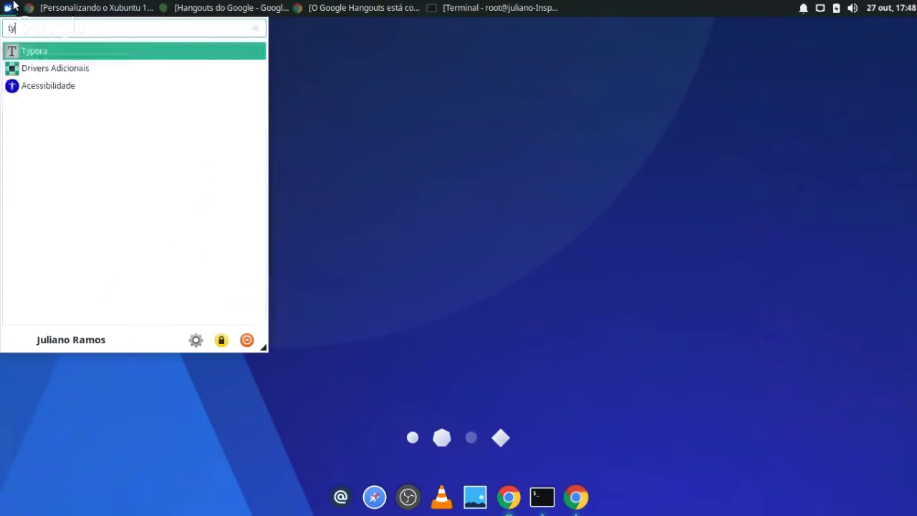
pyautogui.moveTo(34, 58); pyautogui.dragTo(429, 494)
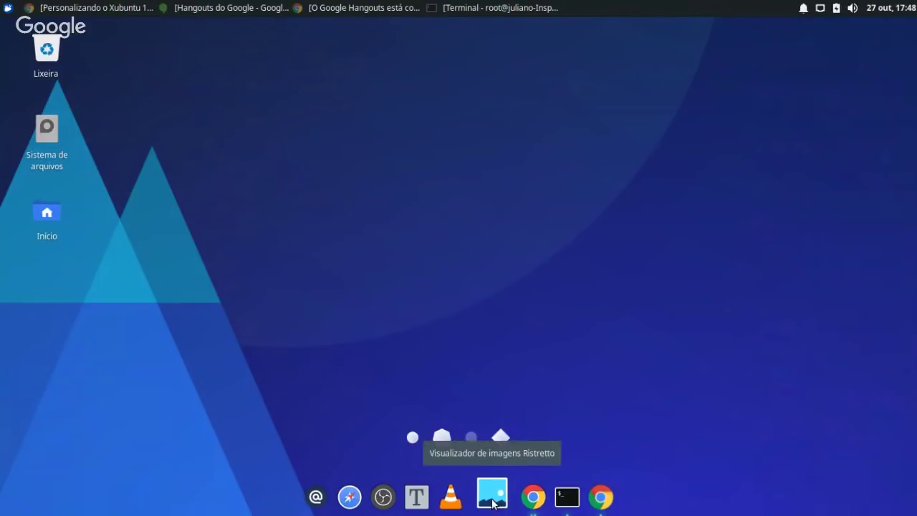
# Remove the Ristretto image viewer, web browser and e-mail client icons from the dock
pyautogui.moveTo(492, 504); pyautogui.dragTo(525, 364)
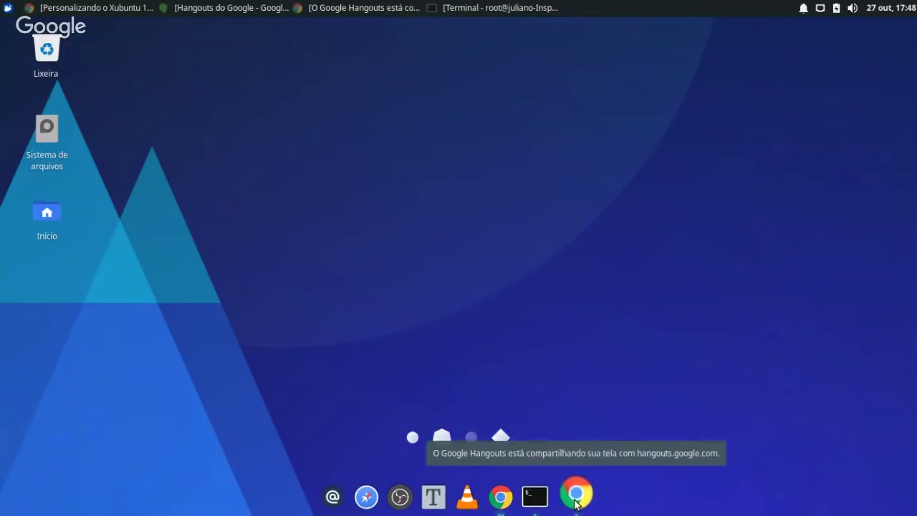
pyautogui.moveTo(575, 504); pyautogui.dragTo(571, 394)
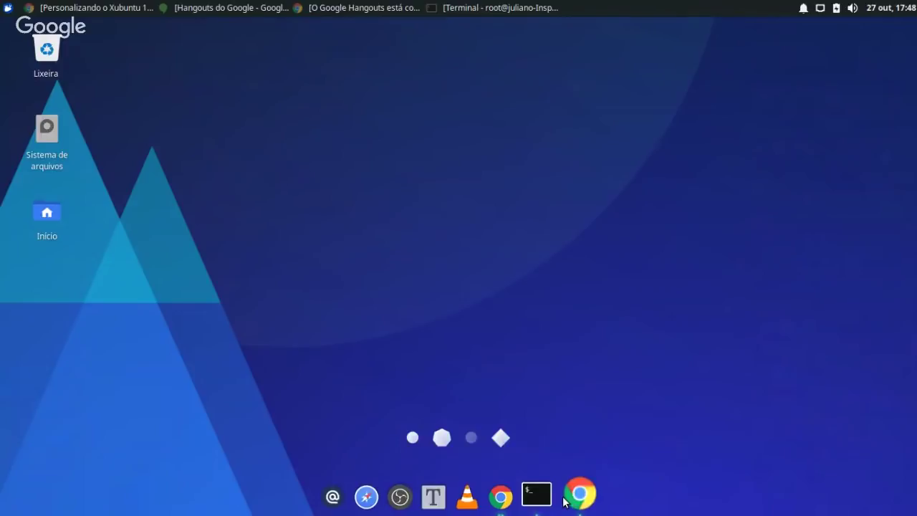
pyautogui.moveTo(508, 496); pyautogui.dragTo(509, 460)
pyautogui.moveTo(366, 497); pyautogui.dragTo(362, 287)
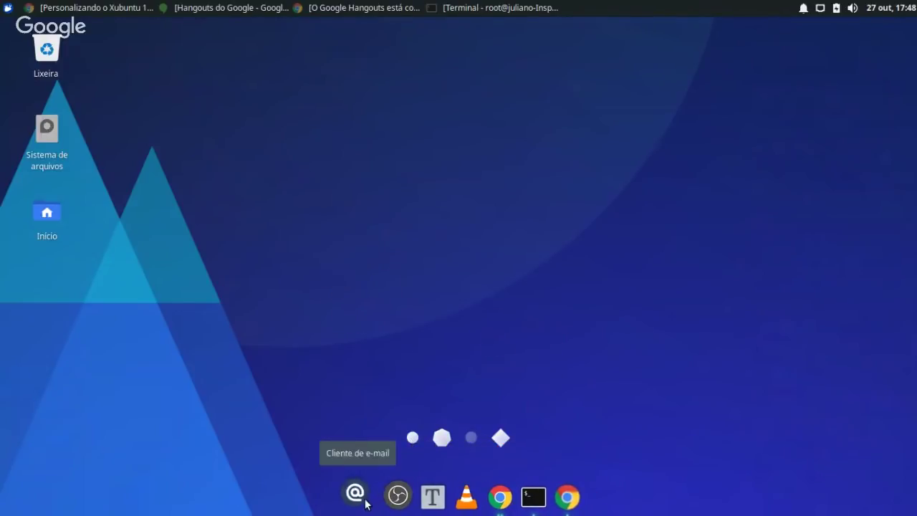
pyautogui.moveTo(357, 497); pyautogui.dragTo(375, 272)
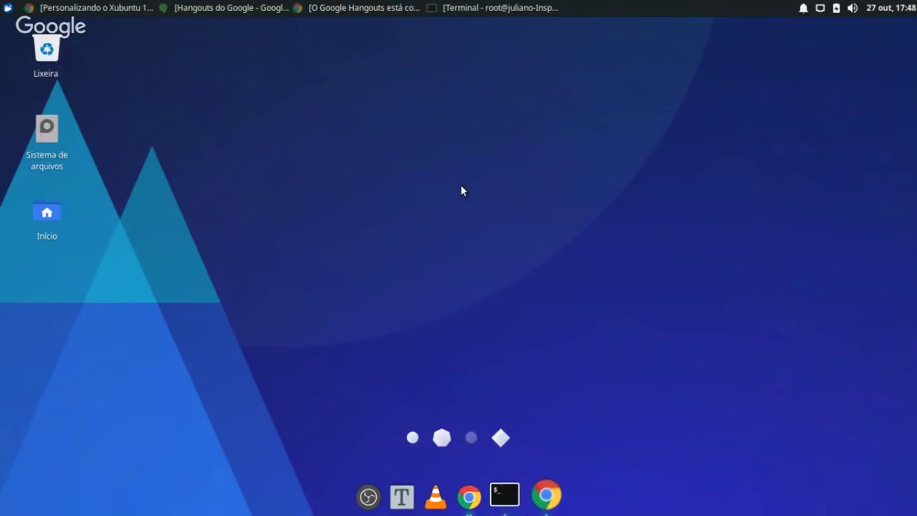
# Check the YouTube live chat once more in the Chrome window and minimize it
pyautogui.click(326, 9)
pyautogui.click(326, 9)
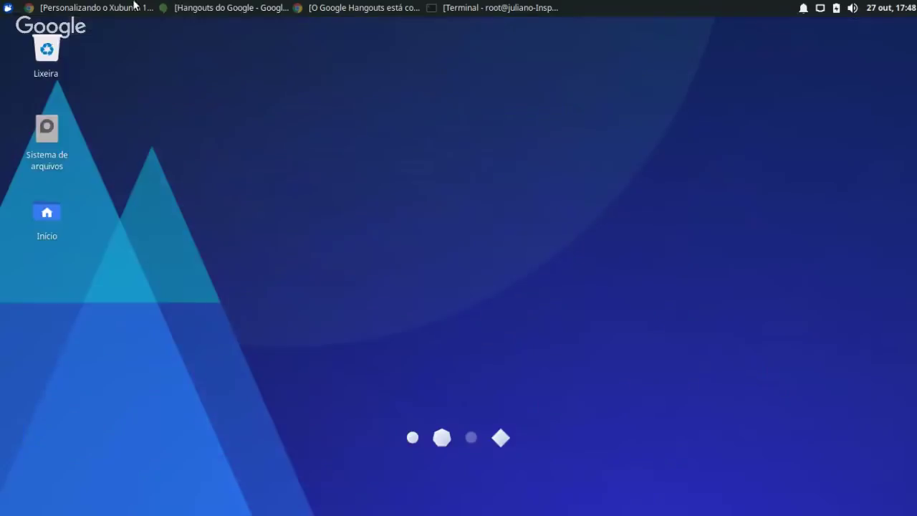
pyautogui.click(106, 10)
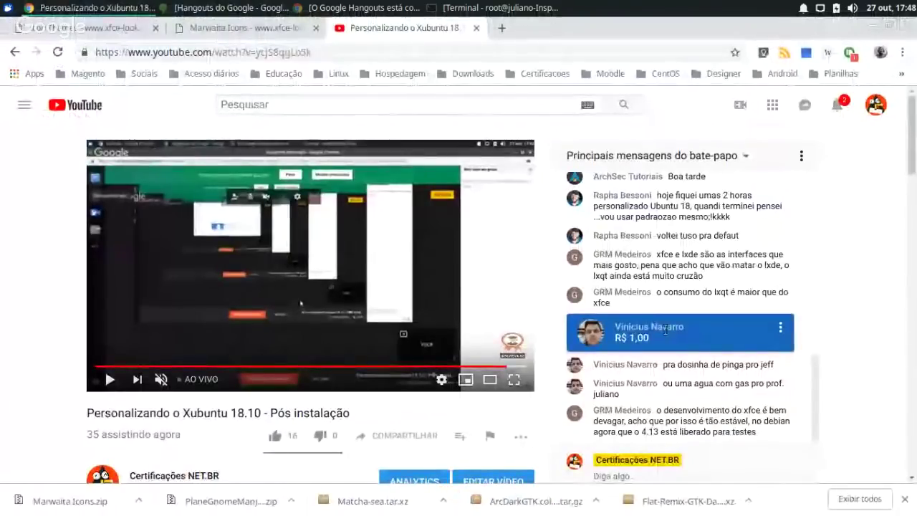
pyautogui.click(874, 24)
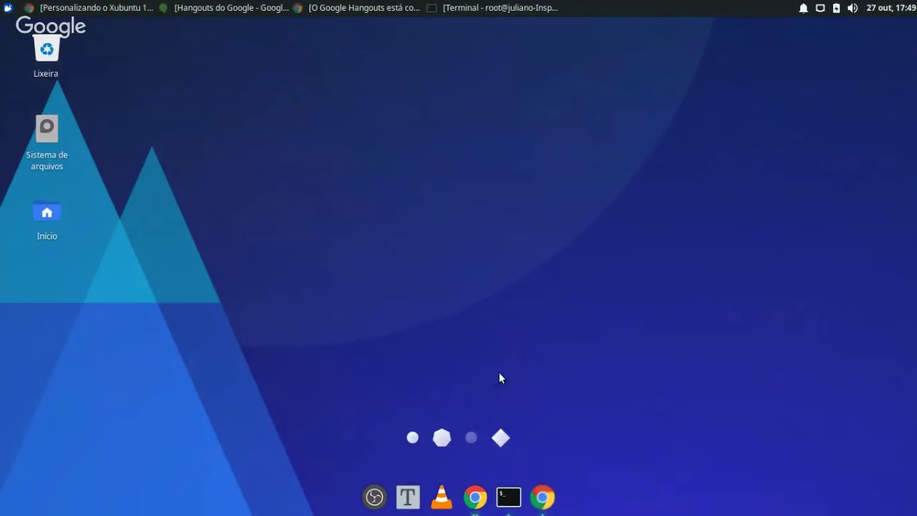
# Open the Sessão e Inicialização settings and bring up the list of automatically started applications
pyautogui.click(7, 8)
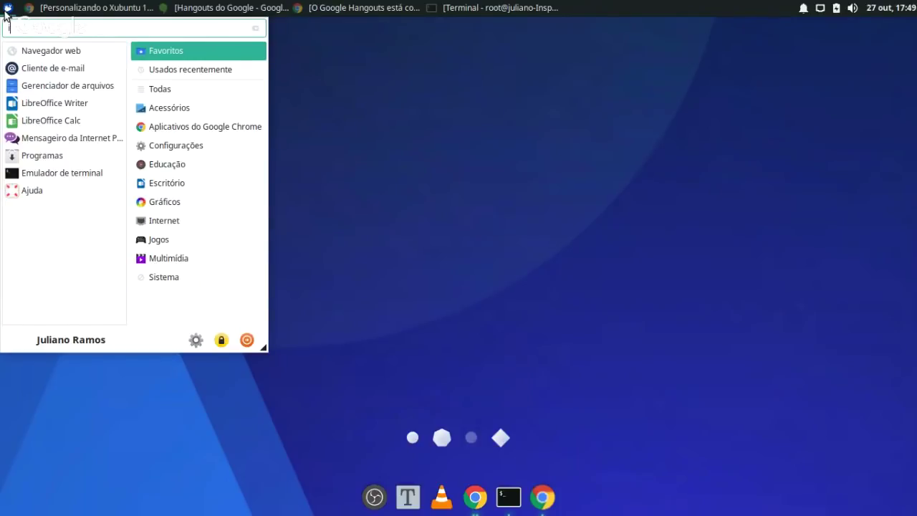
pyautogui.write('inic')
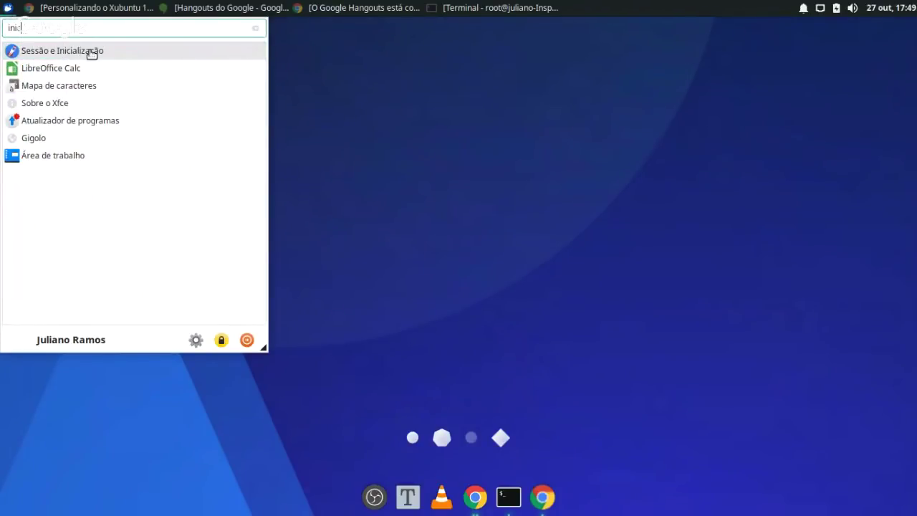
pyautogui.click(91, 52)
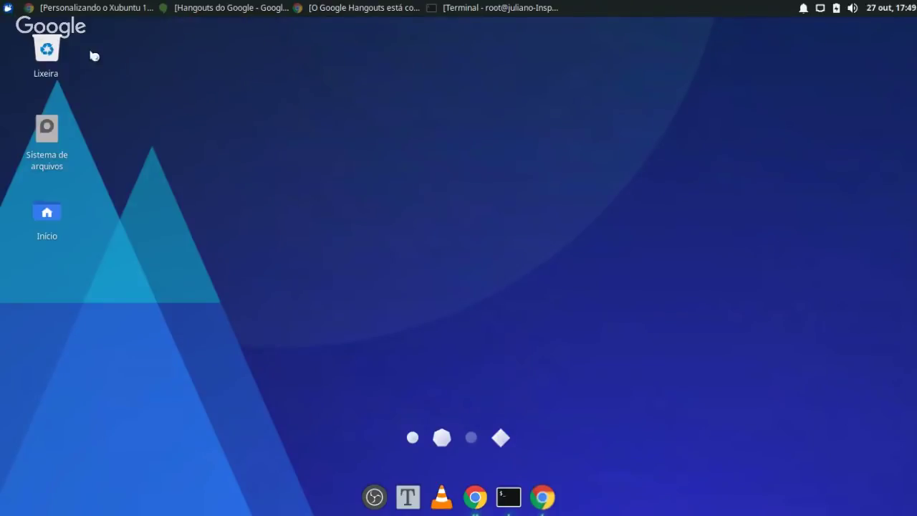
pyautogui.moveTo(394, 98); pyautogui.dragTo(416, 76)
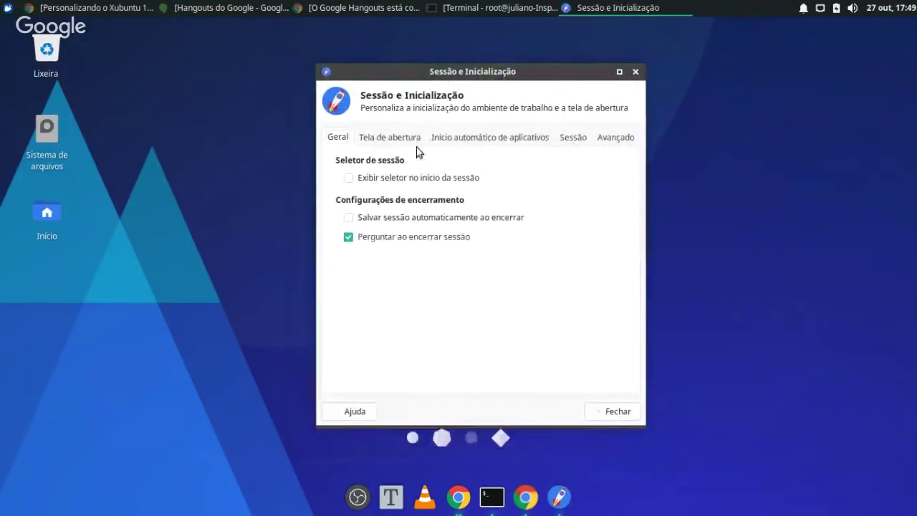
pyautogui.click(577, 138)
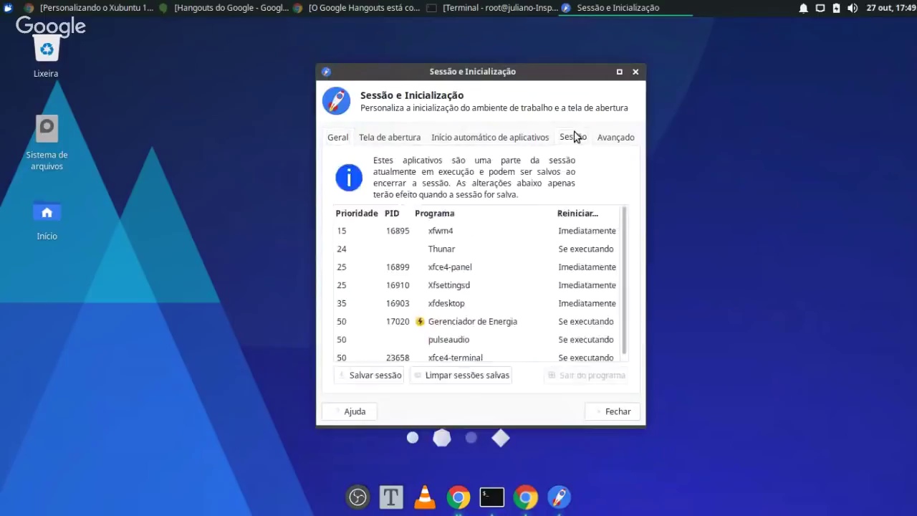
pyautogui.click(534, 135)
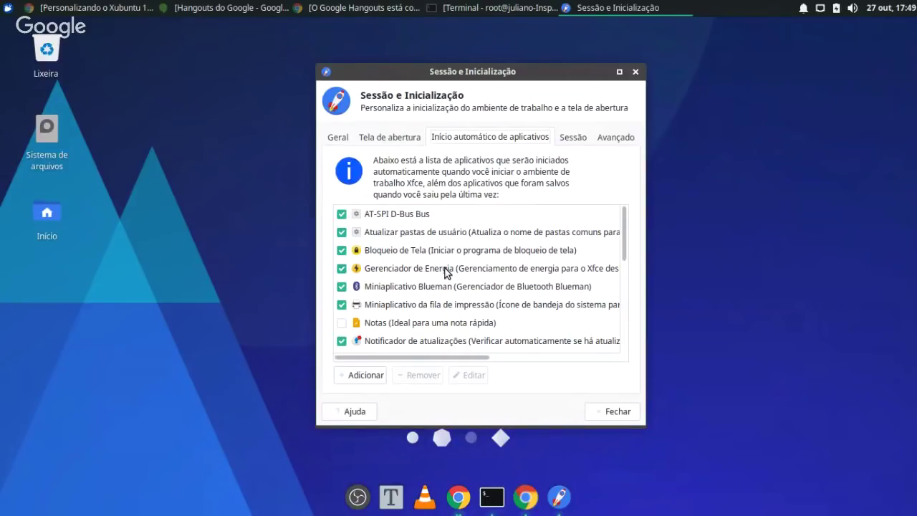
pyautogui.scroll(-3, 445, 272)
pyautogui.scroll(-5, 486, 307)
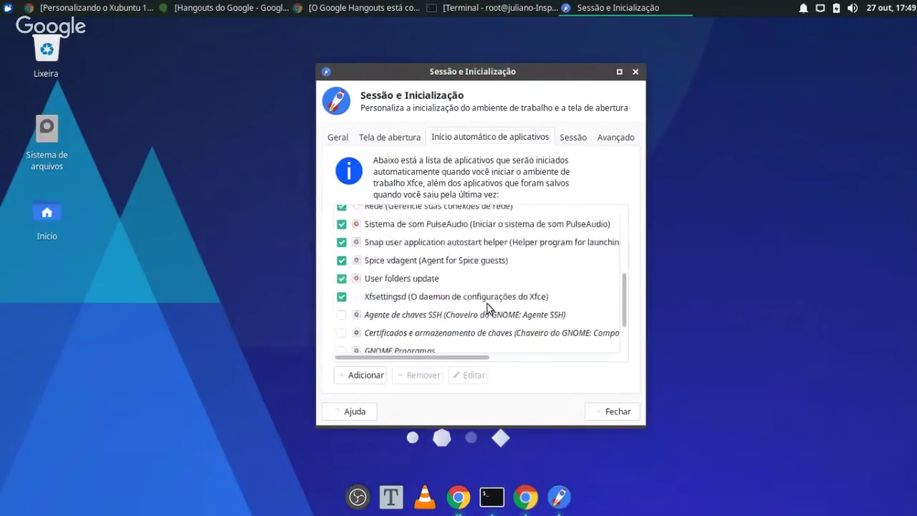
pyautogui.scroll(-3, 473, 279)
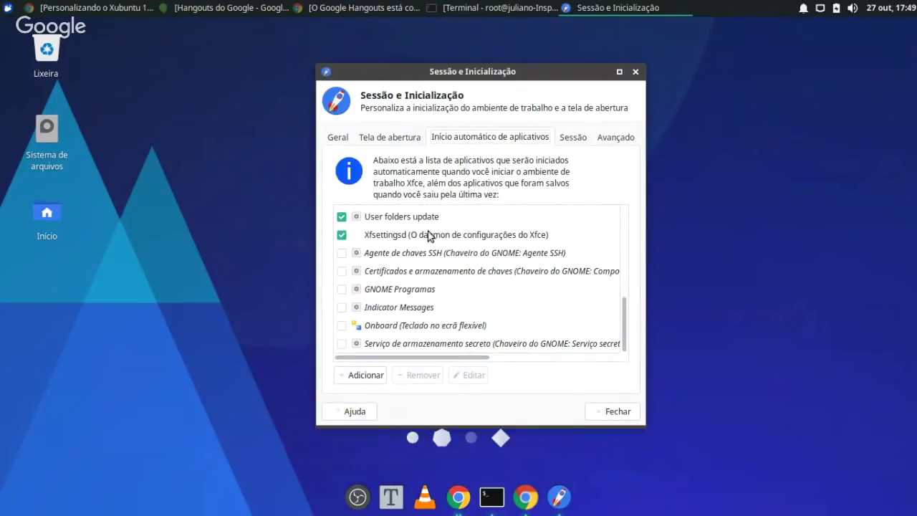
# Start a new automatically started application entry named Plank with the description "Inicio do Plank"
pyautogui.click(367, 376)
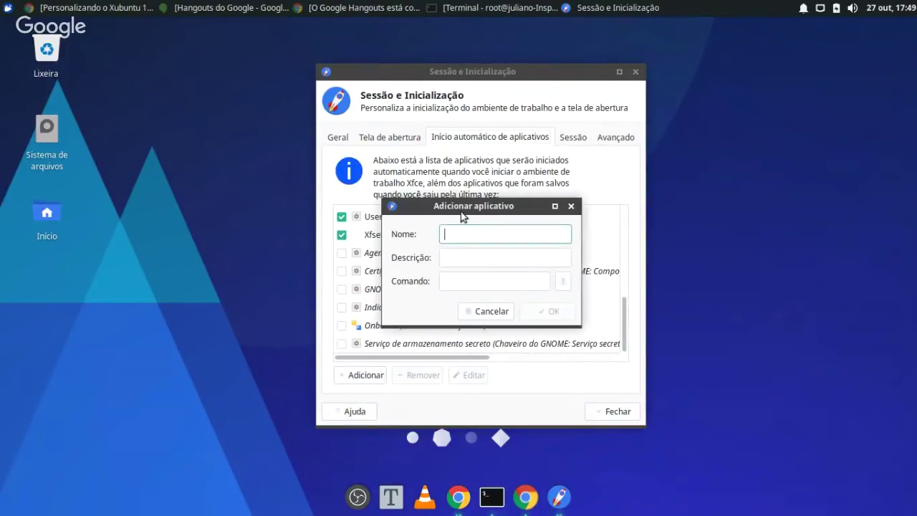
pyautogui.write('PLank')
pyautogui.press('BackSpace')
pyautogui.press('BackSpace')
pyautogui.press('BackSpace')
pyautogui.press('BackSpace')
pyautogui.write('lank')
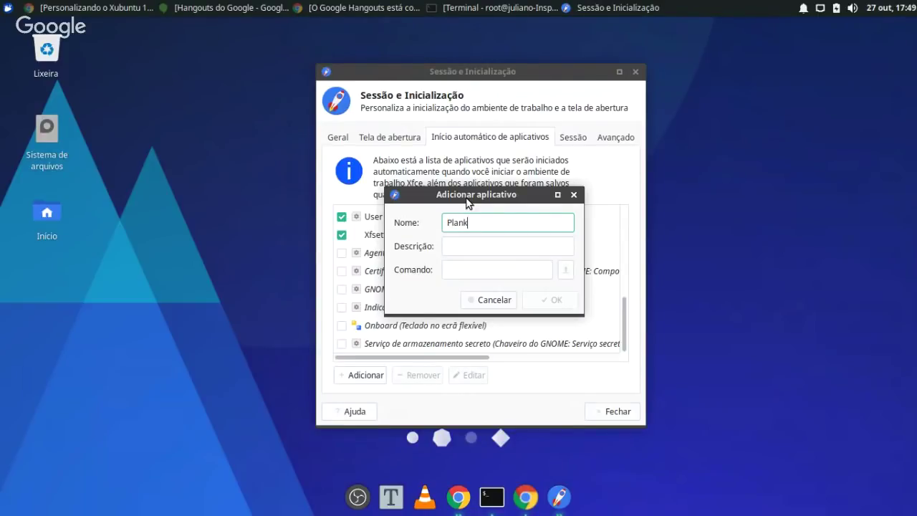
pyautogui.press('Tab')
pyautogui.write('I')
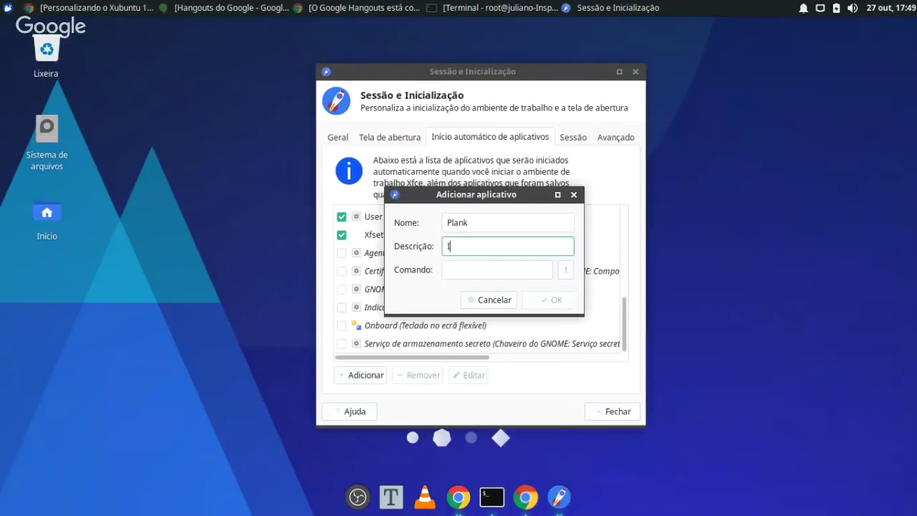
pyautogui.write('nicio do Plank')
pyautogui.press('Tab')
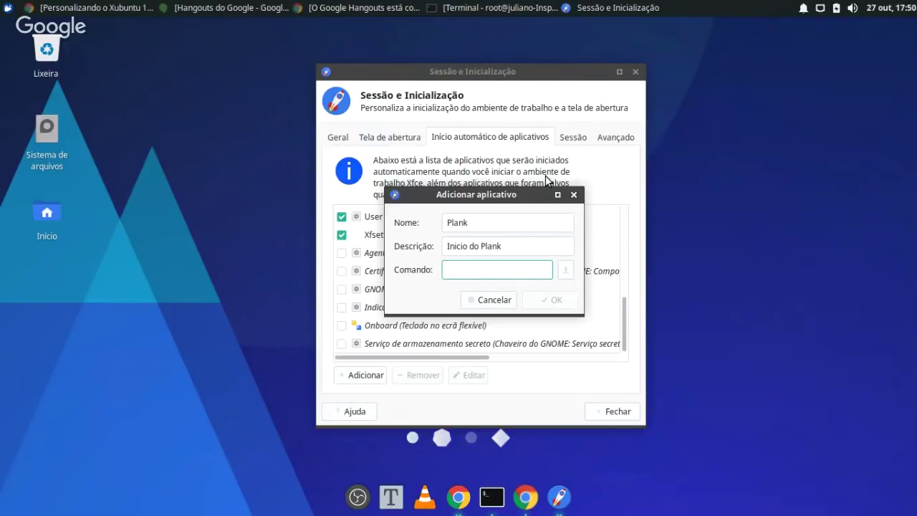
# Enter "sleep 3s && plank" as the entry's command and cut it down to plank alone
pyautogui.write('sleep 3s && plank')
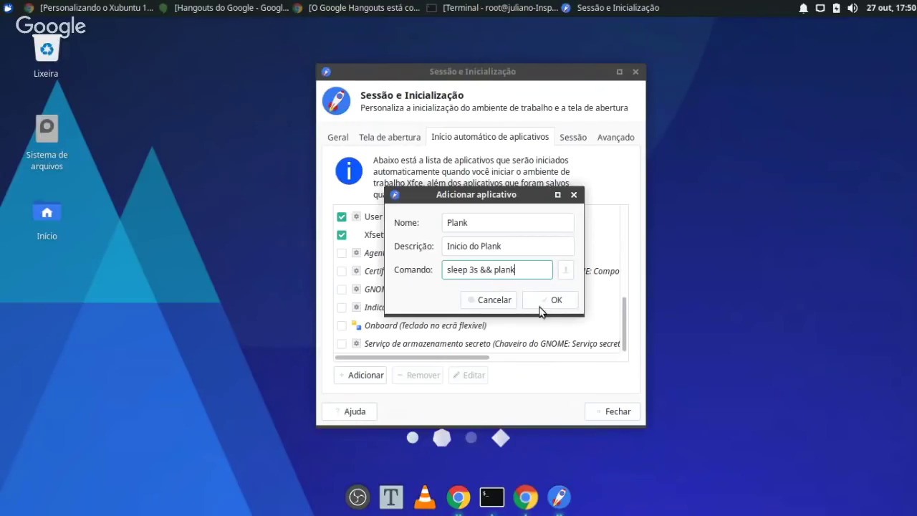
pyautogui.doubleClick(461, 270)
pyautogui.doubleClick(504, 270)
pyautogui.click(499, 269)
pyautogui.moveTo(494, 270); pyautogui.dragTo(432, 252)
pyautogui.press('BackSpace')
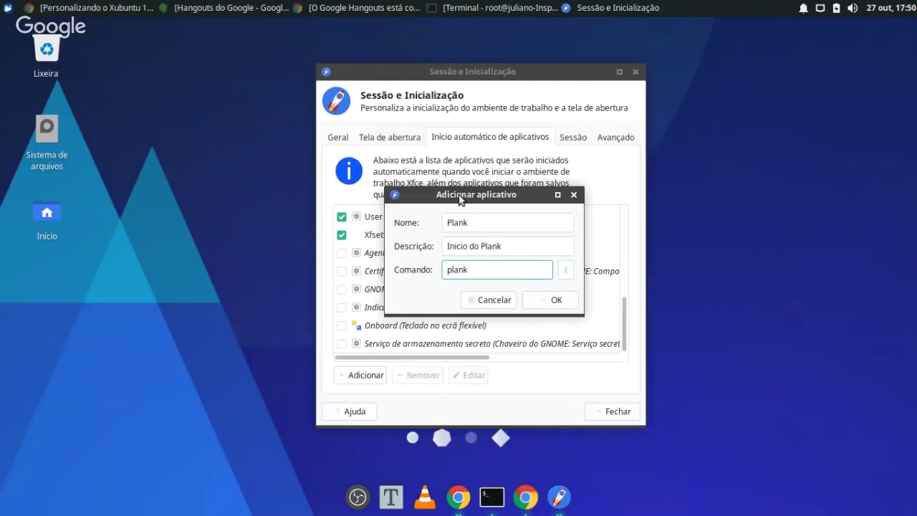
# Set the new entry's command to "sleep 3s && plank", save the entry and close the session settings
pyautogui.moveTo(459, 199); pyautogui.dragTo(525, 142)
pyautogui.hotkey('ctrl', 'a')
pyautogui.write('sleep 3s && ')
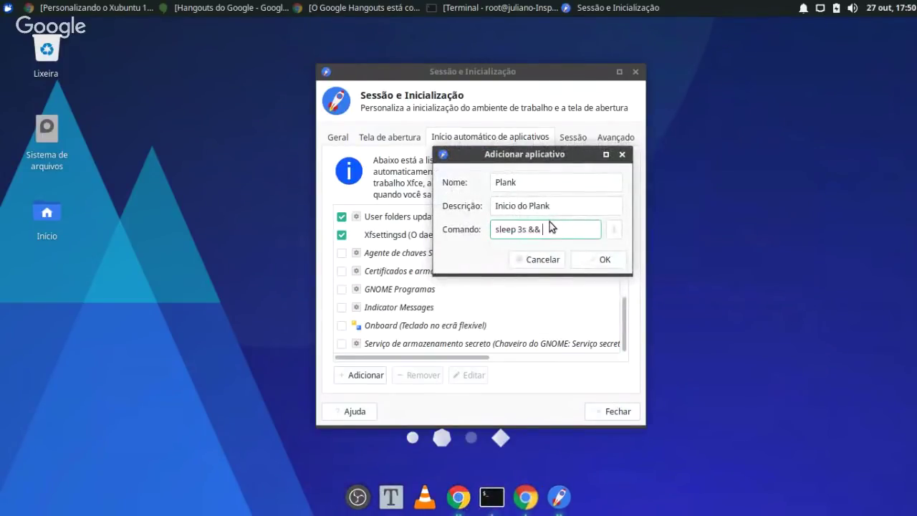
pyautogui.write('plank')
pyautogui.moveTo(542, 230); pyautogui.dragTo(494, 219)
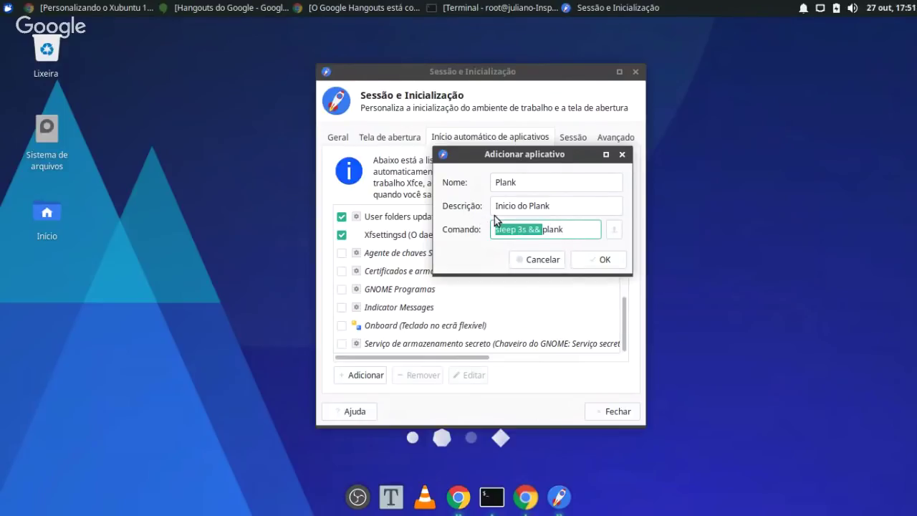
pyautogui.press('BackSpace')
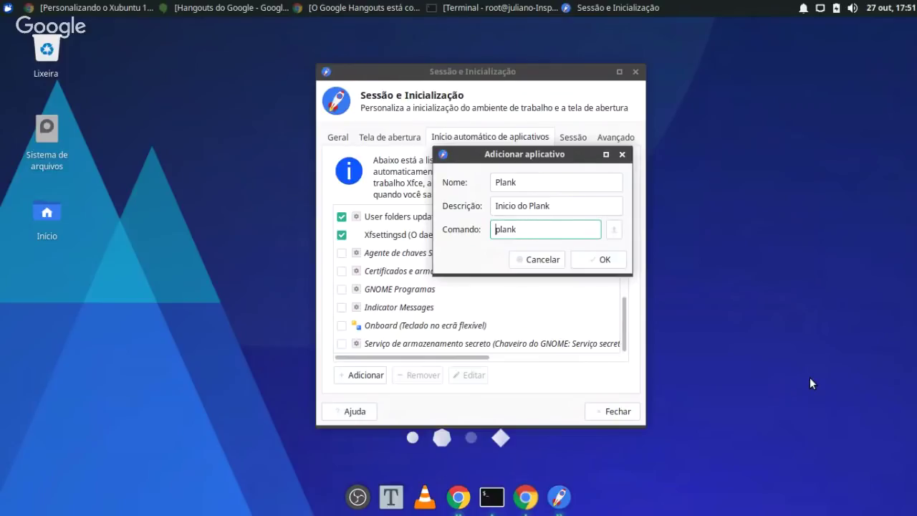
pyautogui.write('sleep 3s &&')
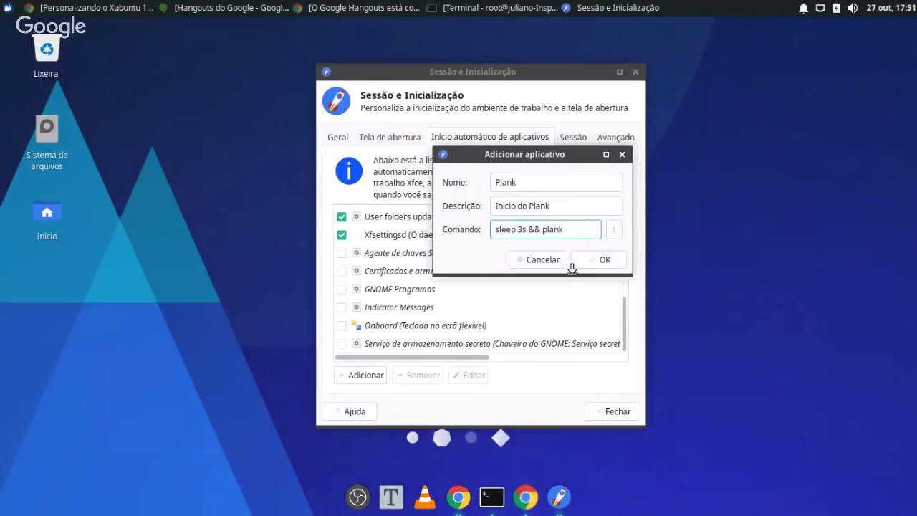
pyautogui.click(611, 266)
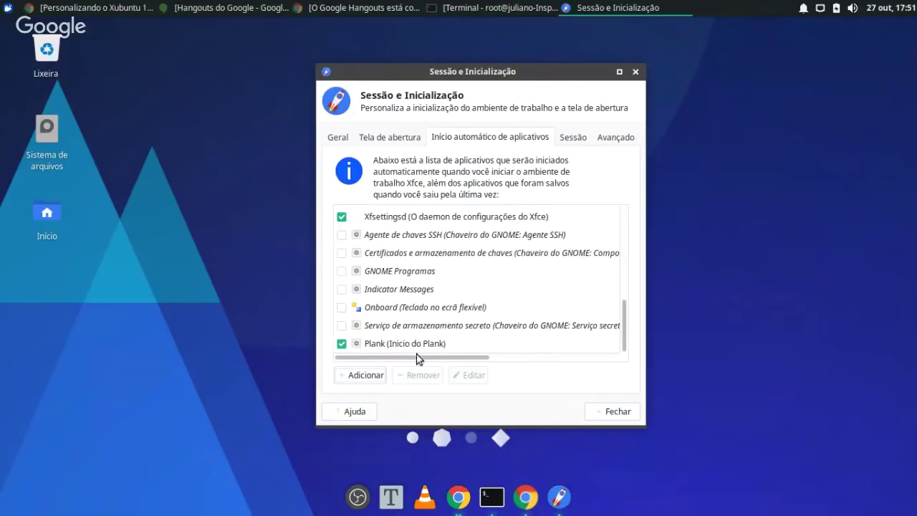
pyautogui.click(611, 416)
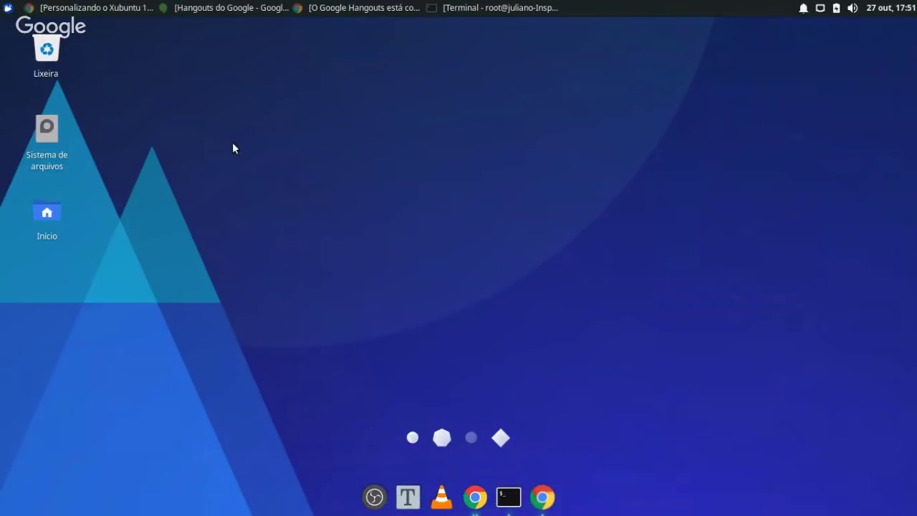
# Switch to the Google Hangouts window, stop and restart the screen sharing, and minimize the window
pyautogui.click(7, 9)
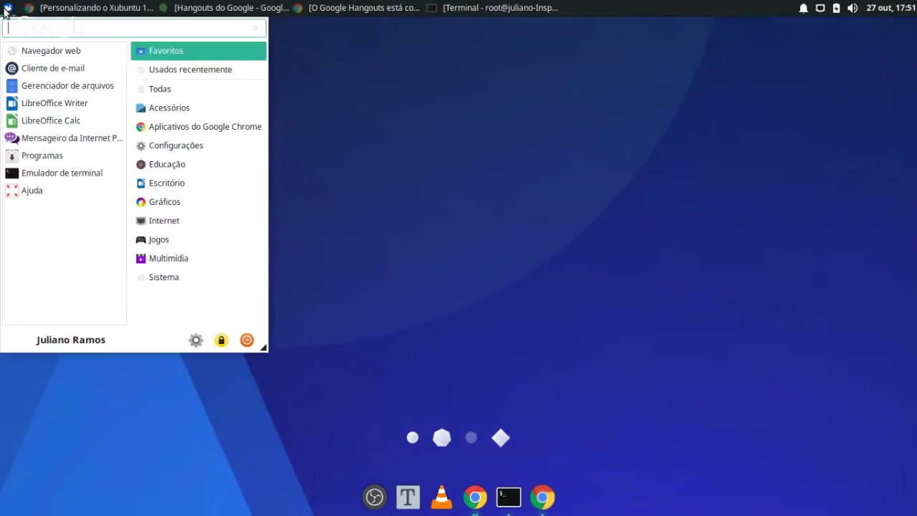
pyautogui.click(146, 12)
pyautogui.click(201, 8)
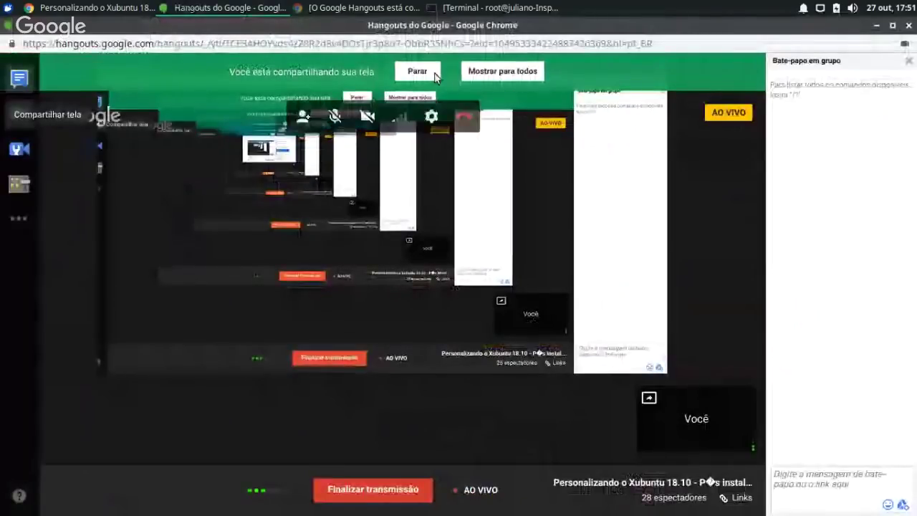
pyautogui.click(433, 74)
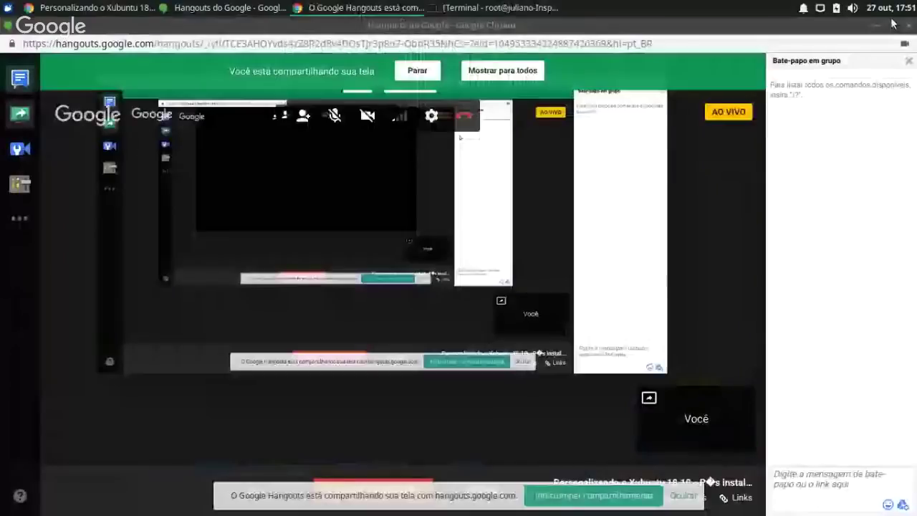
pyautogui.click(884, 26)
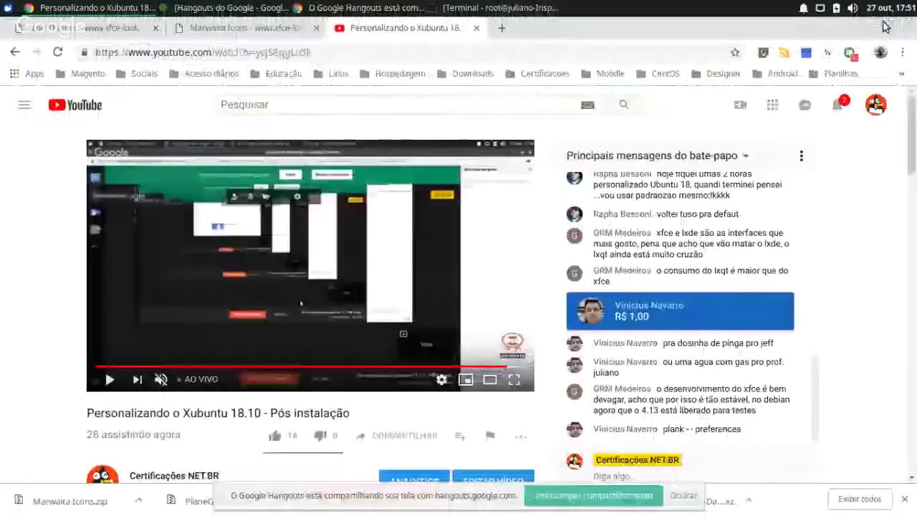
# Look through the icon themes page and the YouTube live chat in Chrome, and minimize the browser
pyautogui.click(79, 27)
pyautogui.click(218, 10)
pyautogui.click(218, 11)
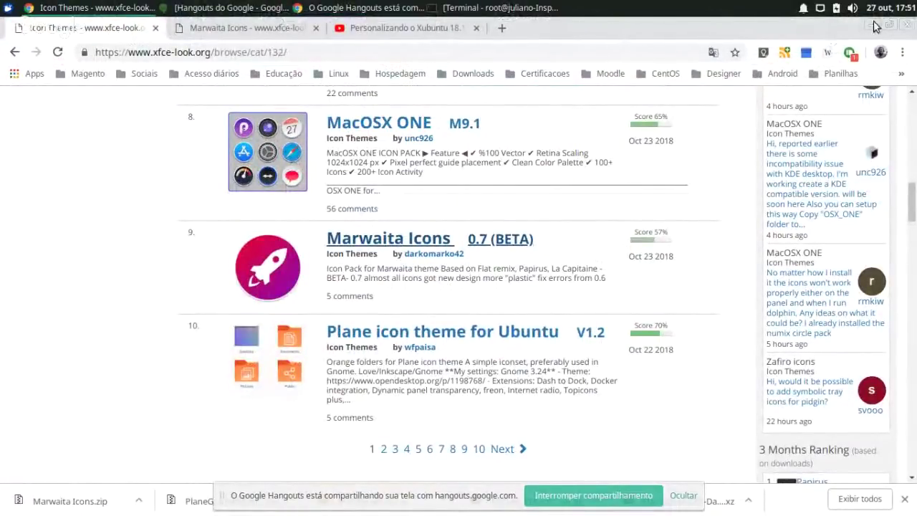
pyautogui.hotkey('ctrl', 'alt', 'd')
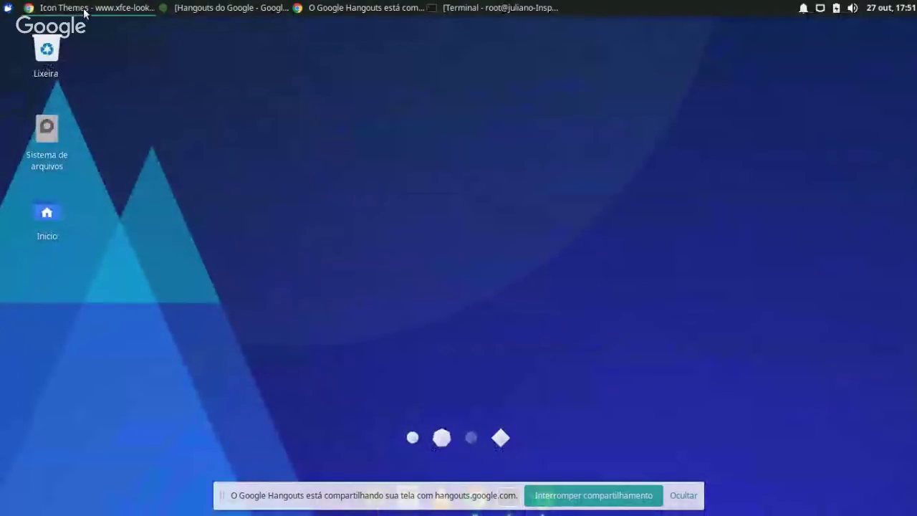
pyautogui.click(93, 8)
pyautogui.click(415, 29)
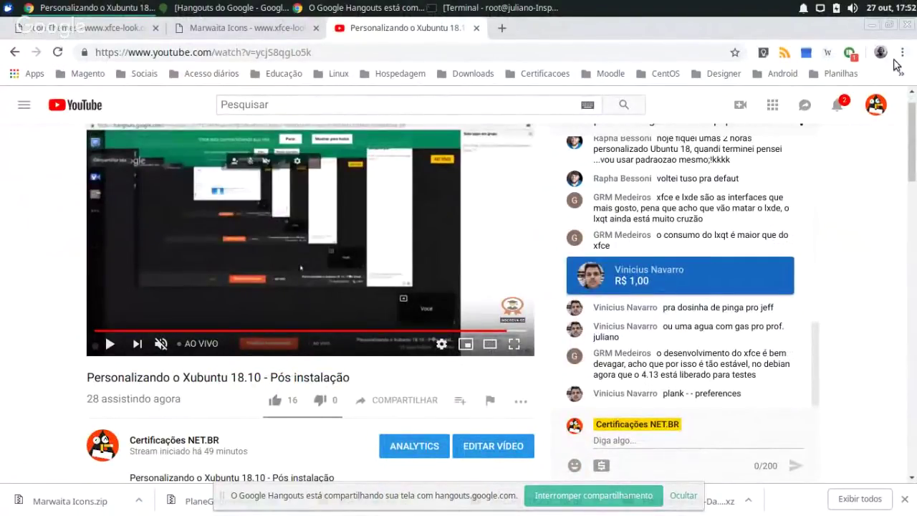
pyautogui.click(871, 27)
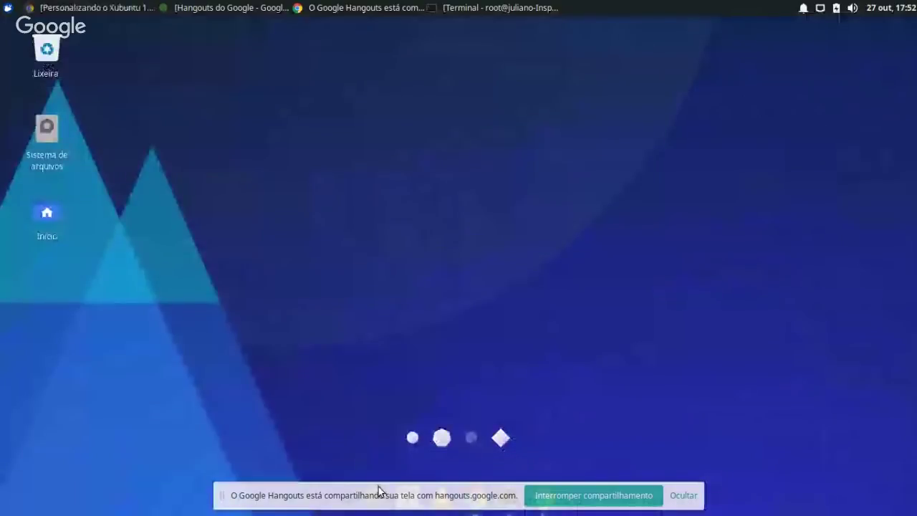
# Hide the screen-sharing notice and review the dock preferences for appearance, behaviour and docklets
pyautogui.click(692, 496)
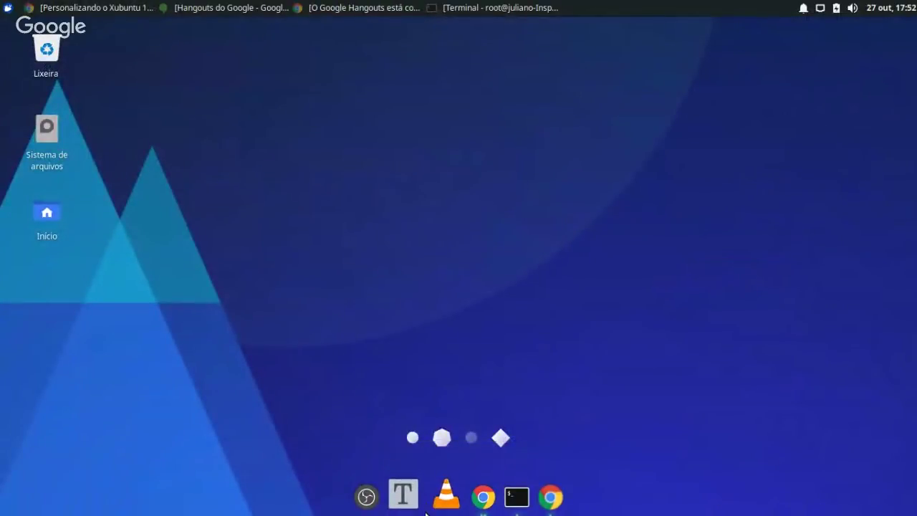
pyautogui.rightClick(426, 512)
pyautogui.click(425, 513)
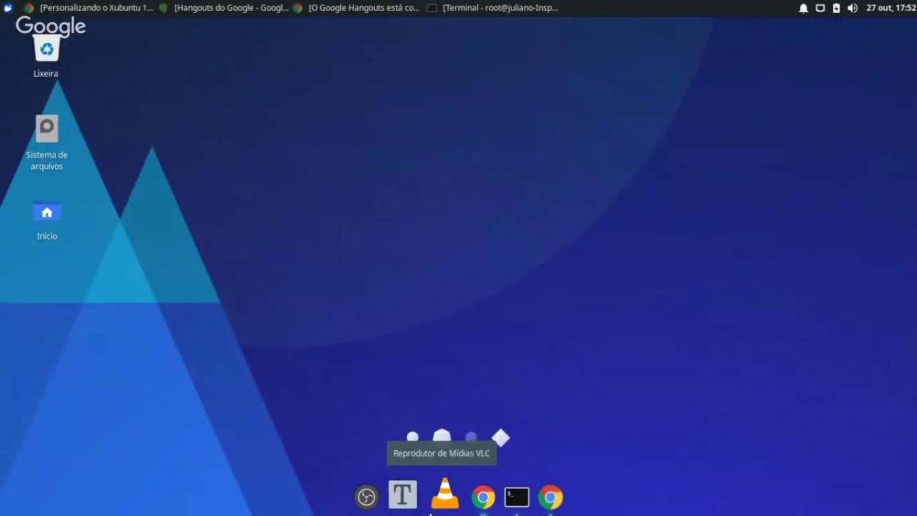
pyautogui.rightClick(425, 513)
pyautogui.click(460, 464)
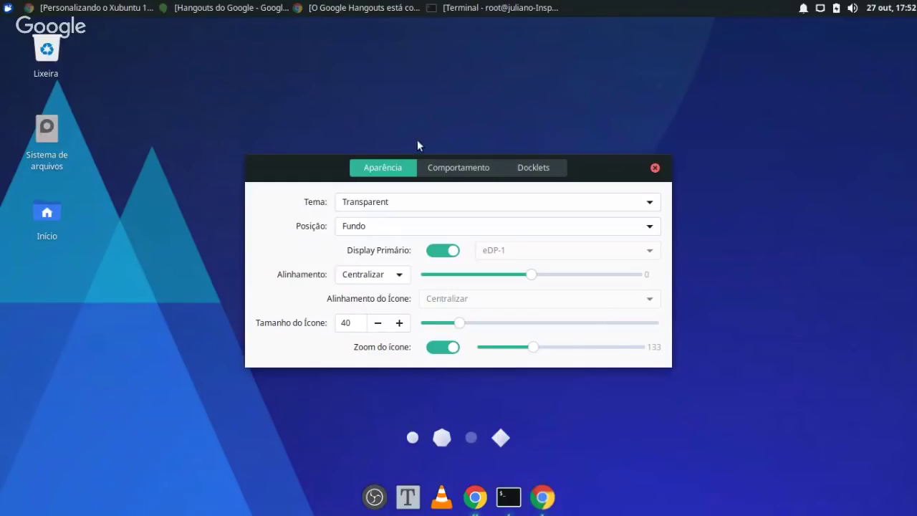
pyautogui.click(453, 170)
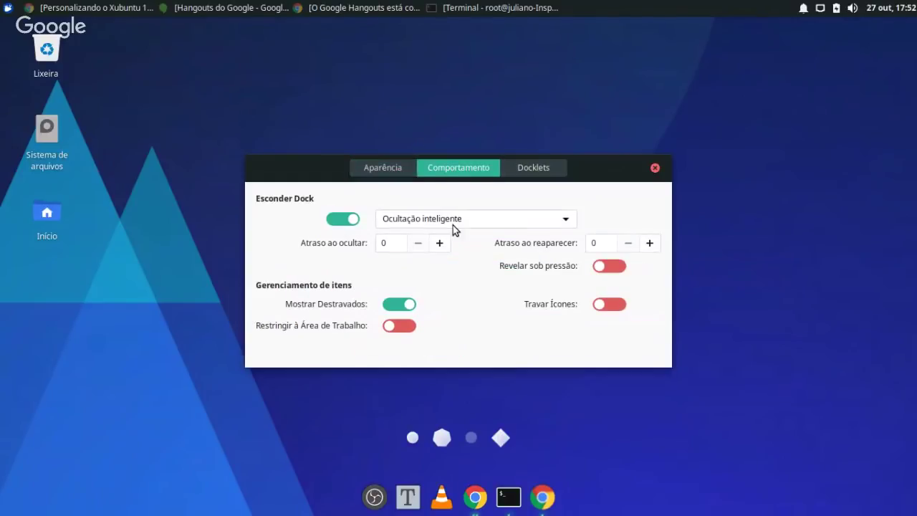
pyautogui.click(452, 226)
pyautogui.click(440, 196)
pyautogui.click(526, 174)
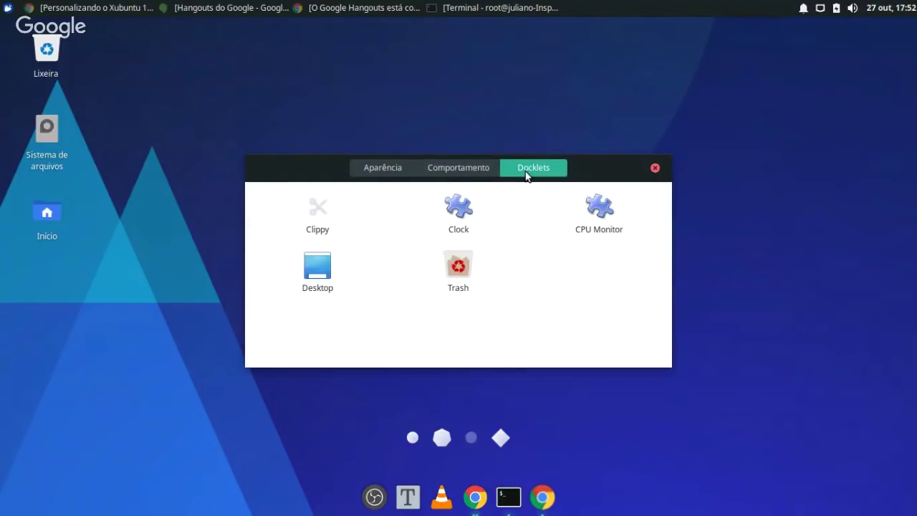
pyautogui.click(375, 170)
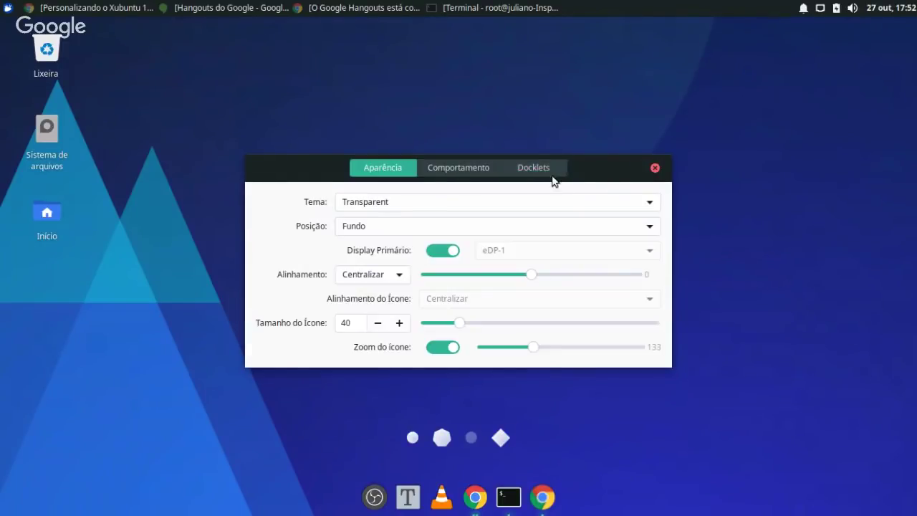
pyautogui.click(654, 168)
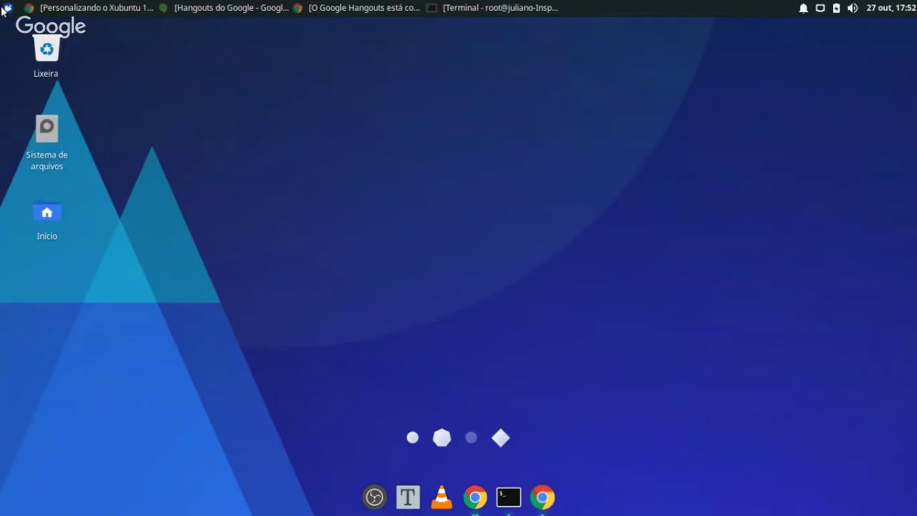
# Reopen the Sessão e Inicialização settings and find the Plank entry among the automatically started applications
pyautogui.click(7, 9)
pyautogui.write('se')
pyautogui.press('Return')
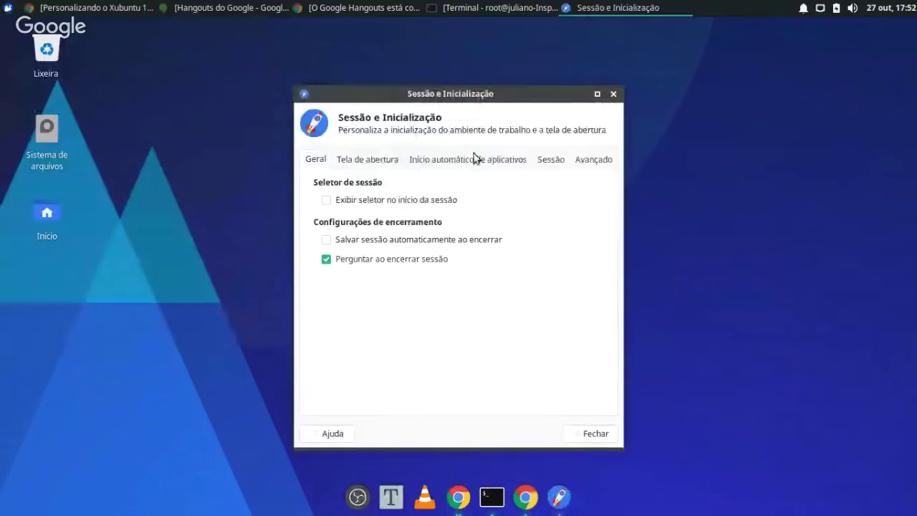
pyautogui.click(482, 159)
pyautogui.scroll(-6, 389, 348)
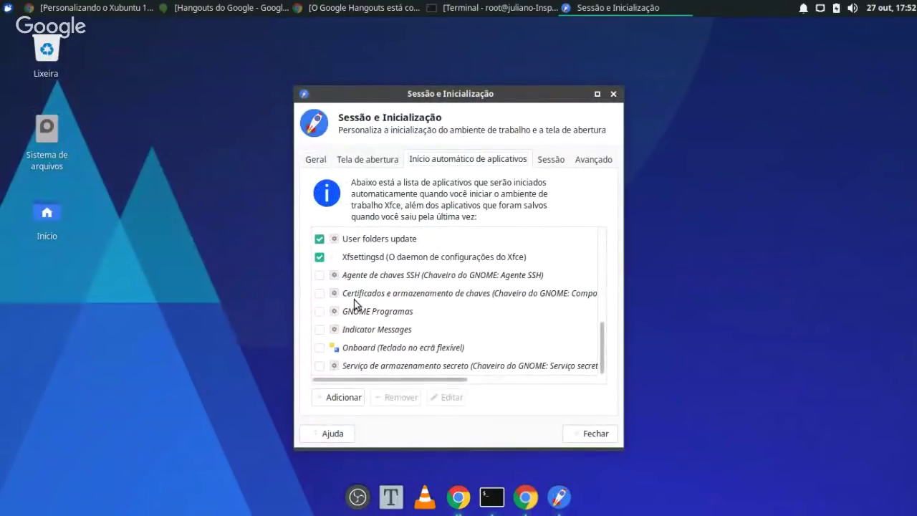
pyautogui.scroll(5, 385, 316)
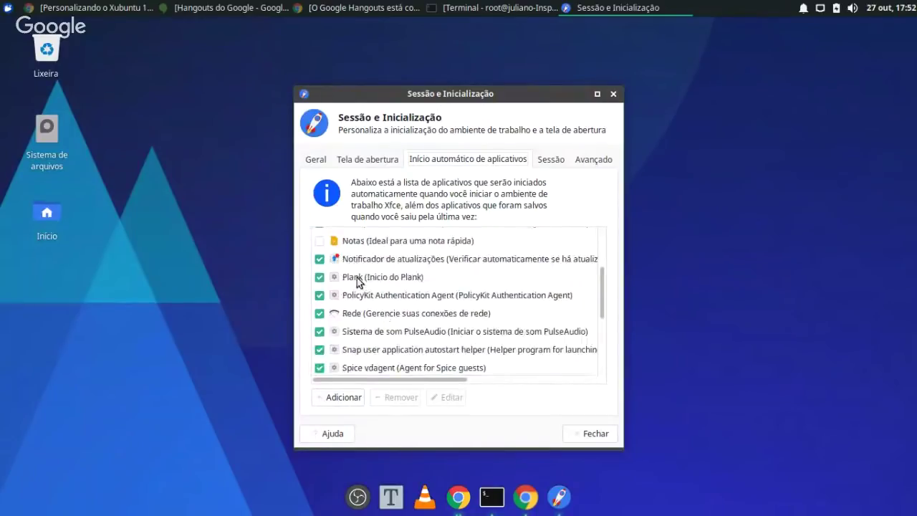
# Edit the Plank autostart entry to drop the sleep delay, leaving plank as its command, and close the settings
pyautogui.click(357, 278)
pyautogui.click(444, 398)
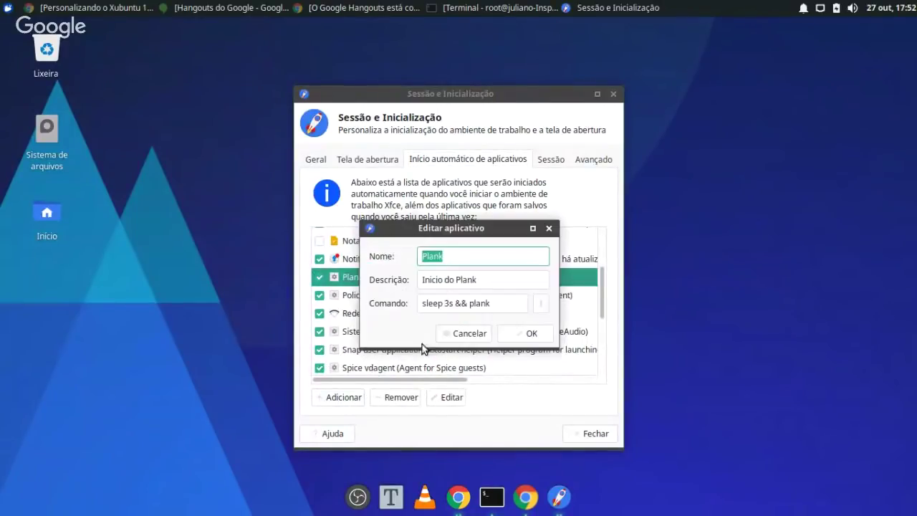
pyautogui.moveTo(463, 303); pyautogui.dragTo(405, 304)
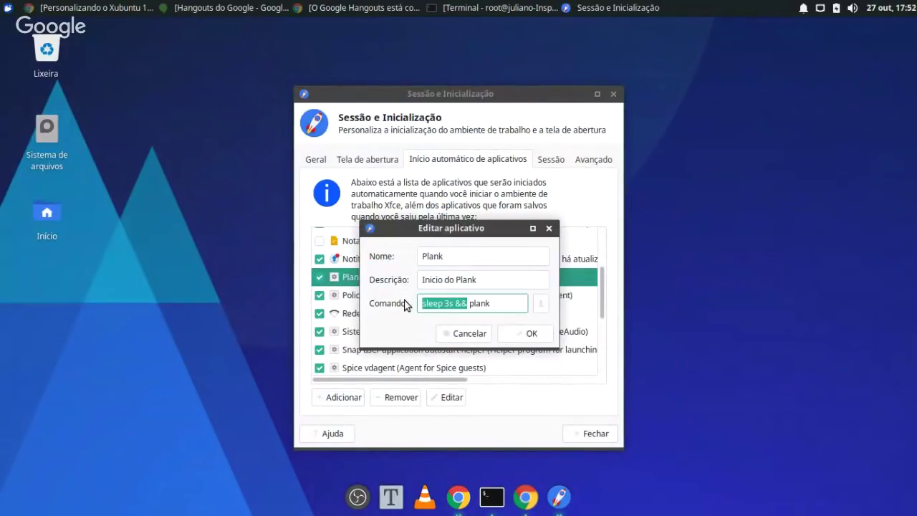
pyautogui.press('BackSpace')
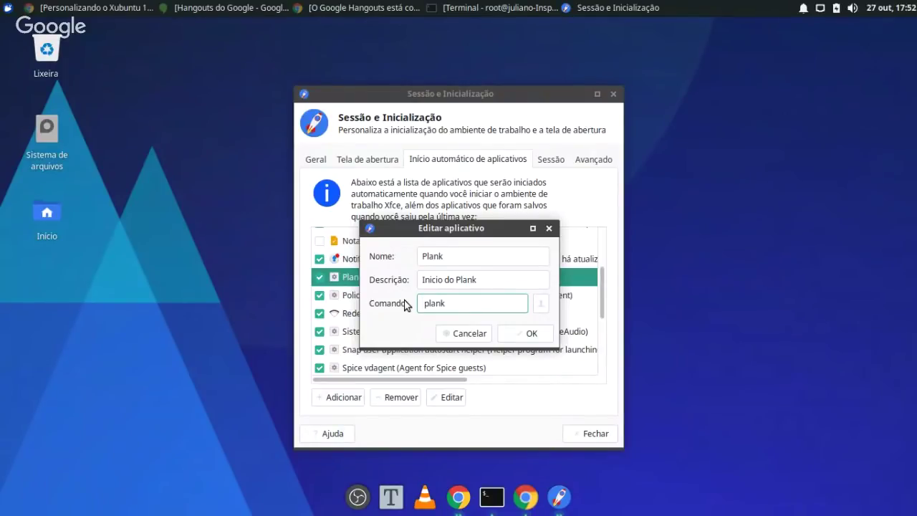
pyautogui.click(508, 335)
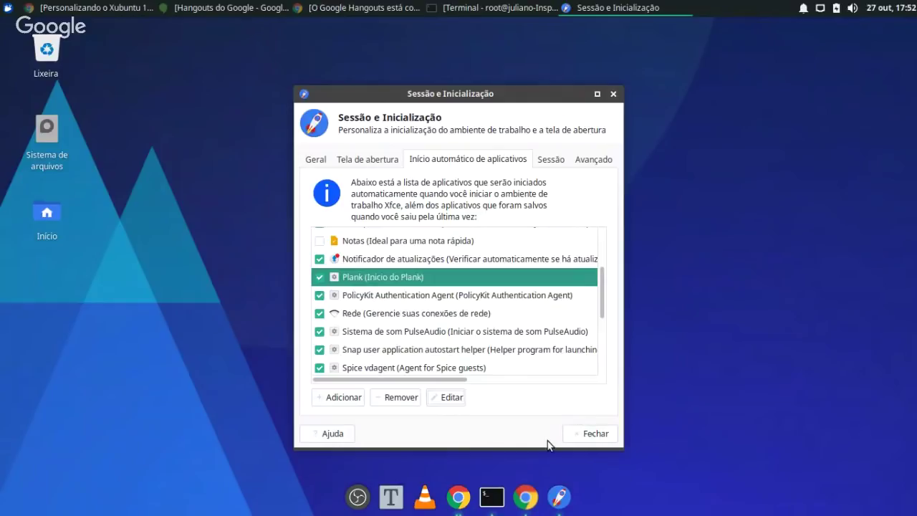
pyautogui.click(590, 436)
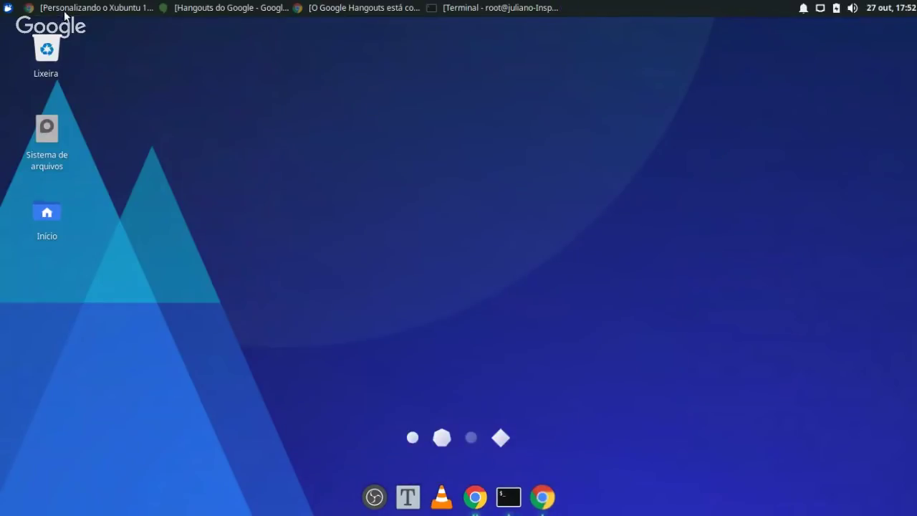
# Check the Hangouts broadcast window and the YouTube live chat in Chrome, and minimize the browser
pyautogui.click(186, 8)
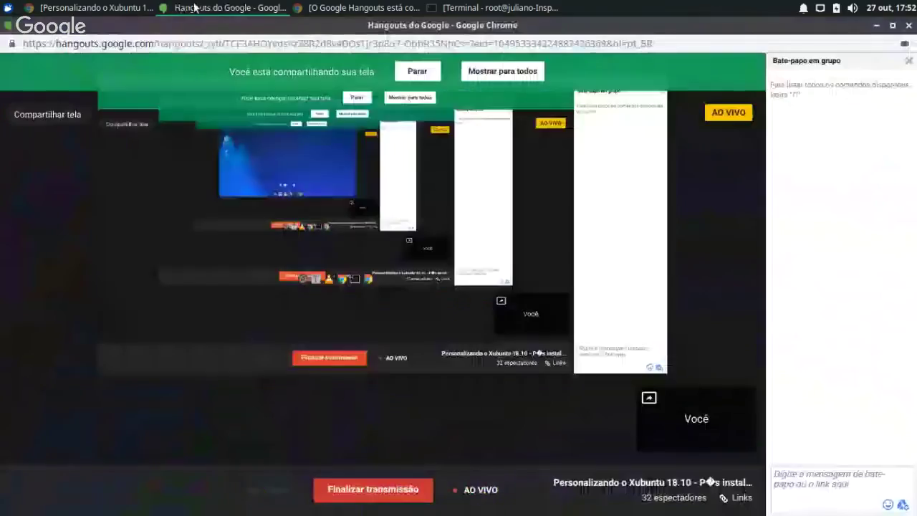
pyautogui.click(186, 9)
pyautogui.click(102, 7)
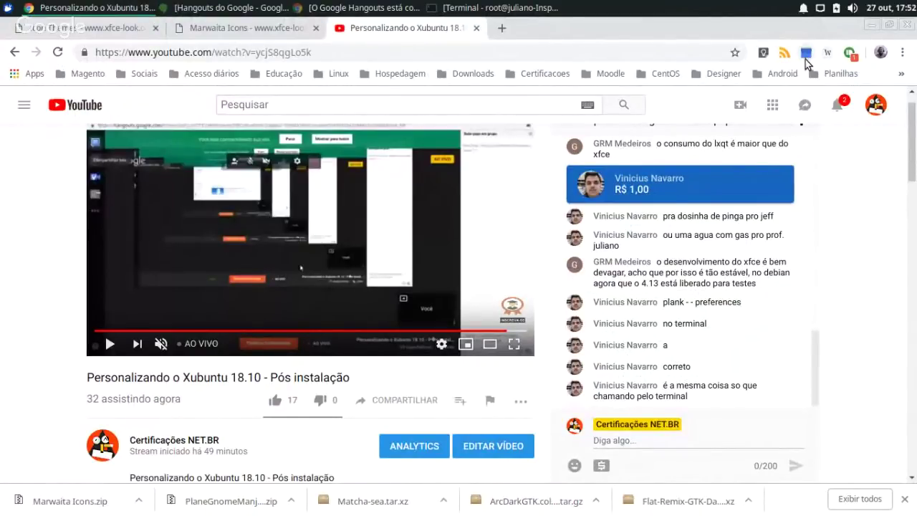
pyautogui.click(870, 26)
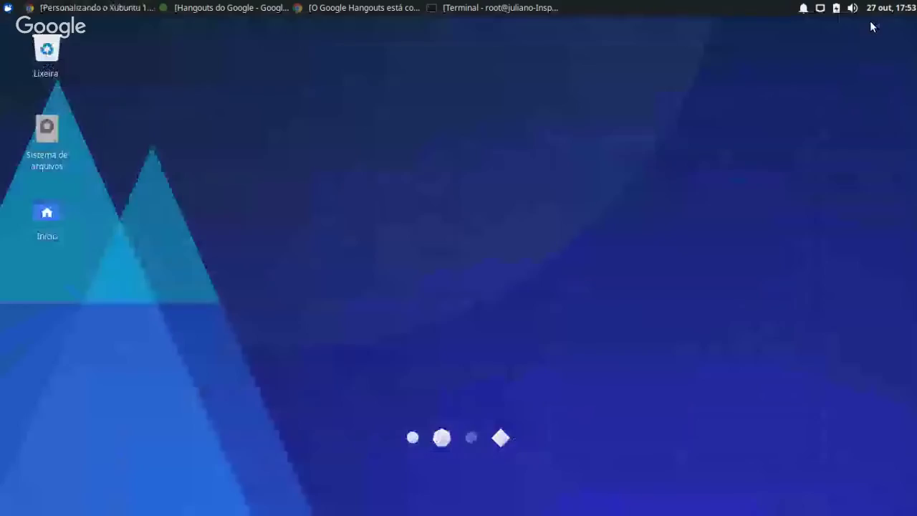
# Bring up the Hangouts broadcast window and stop sharing the screen
pyautogui.click(113, 6)
pyautogui.click(215, 8)
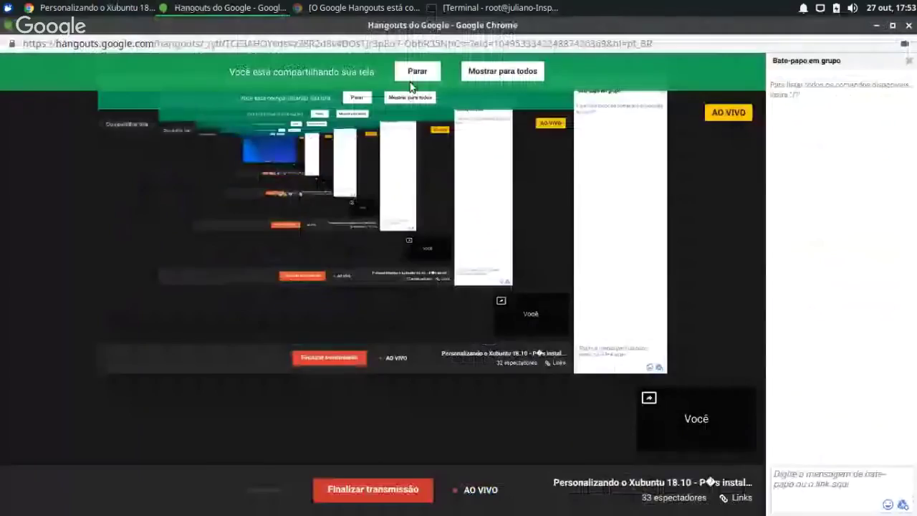
pyautogui.click(418, 72)
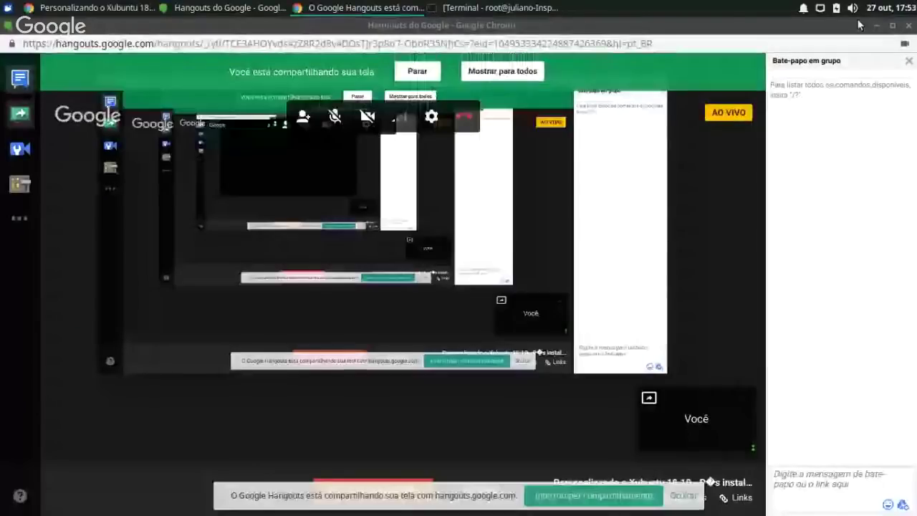
# Clear the desktop by minimizing the Hangouts and YouTube windows and hiding the screen-sharing notice
pyautogui.hotkey('alt', 'Tab')
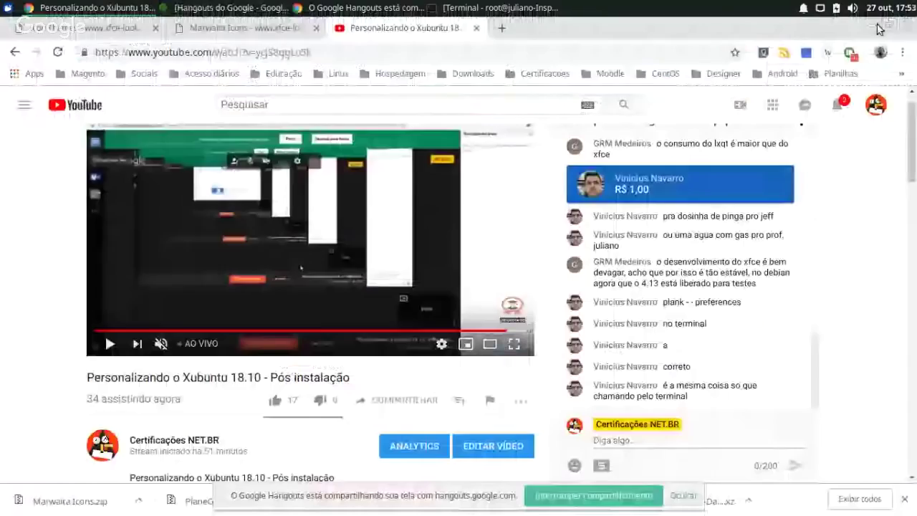
pyautogui.click(879, 29)
pyautogui.click(682, 495)
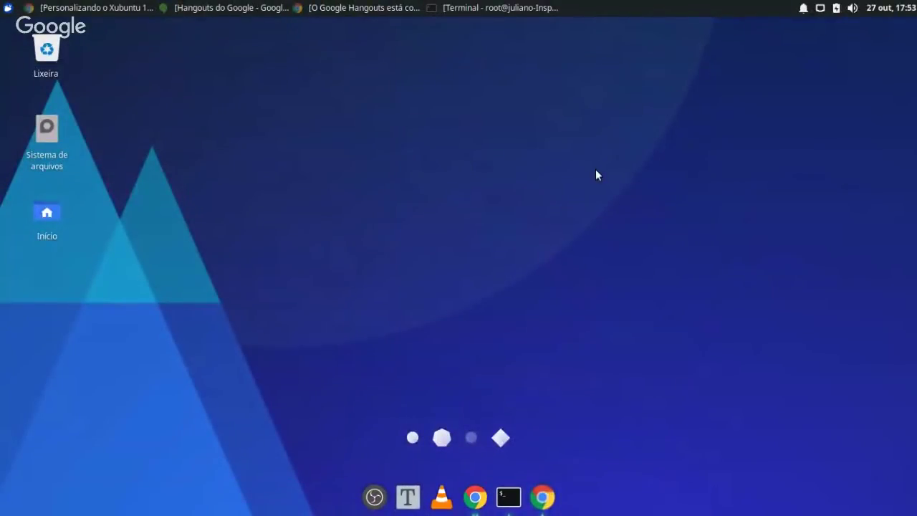
# Check the desktop's notification log, close it and bring the Hangouts broadcast window back up
pyautogui.click(803, 8)
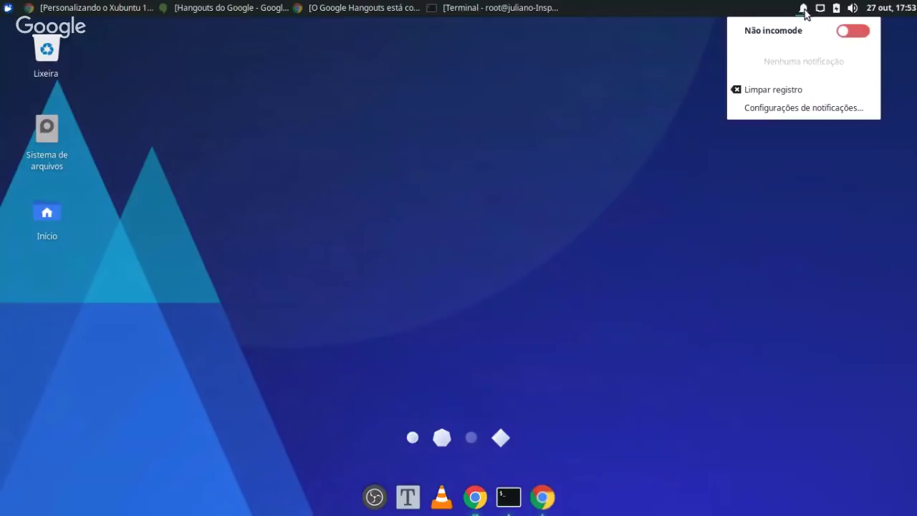
pyautogui.click(803, 9)
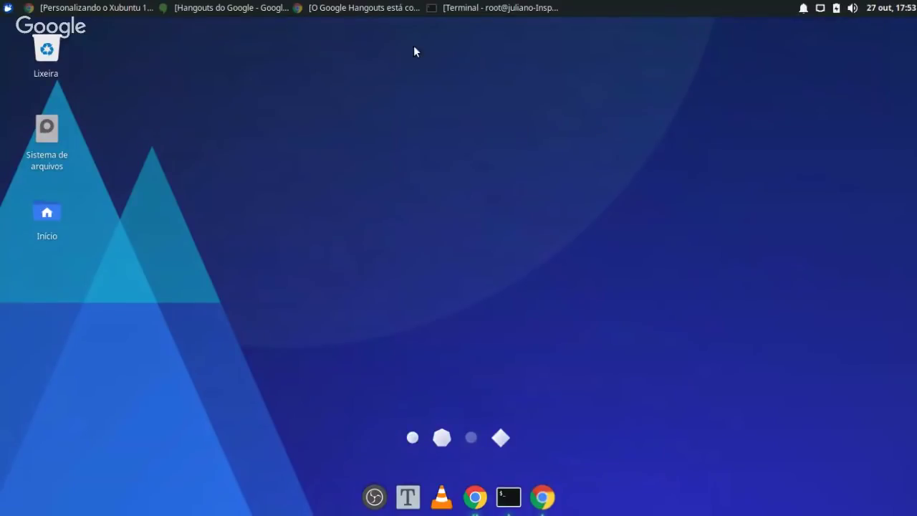
pyautogui.click(226, 9)
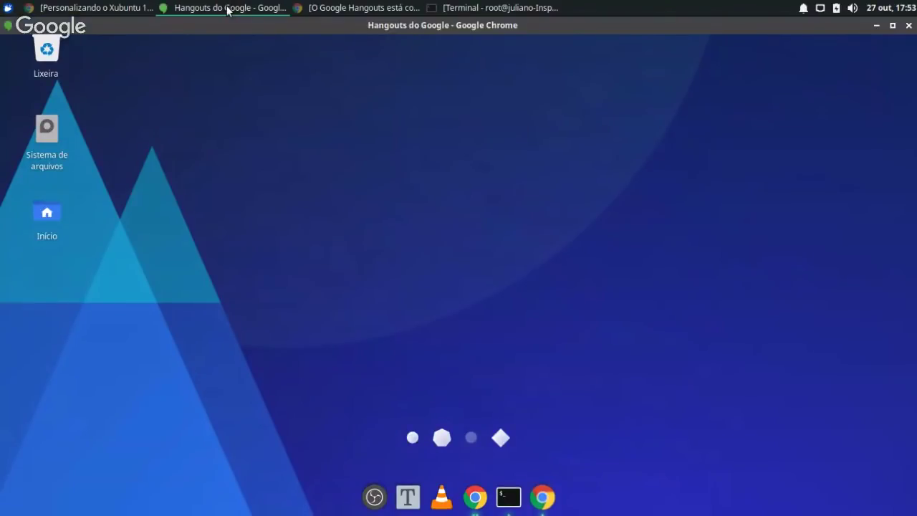